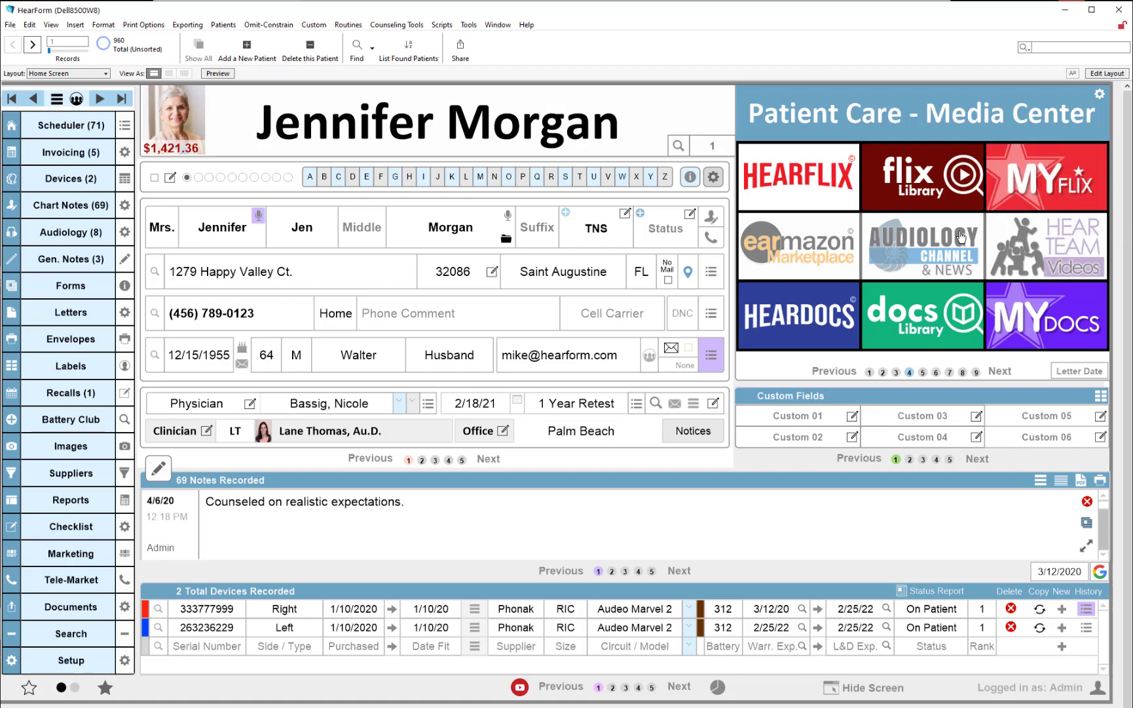
Open the HEARFLIX video library and start adding a new favorite video
left_click(1026, 195)
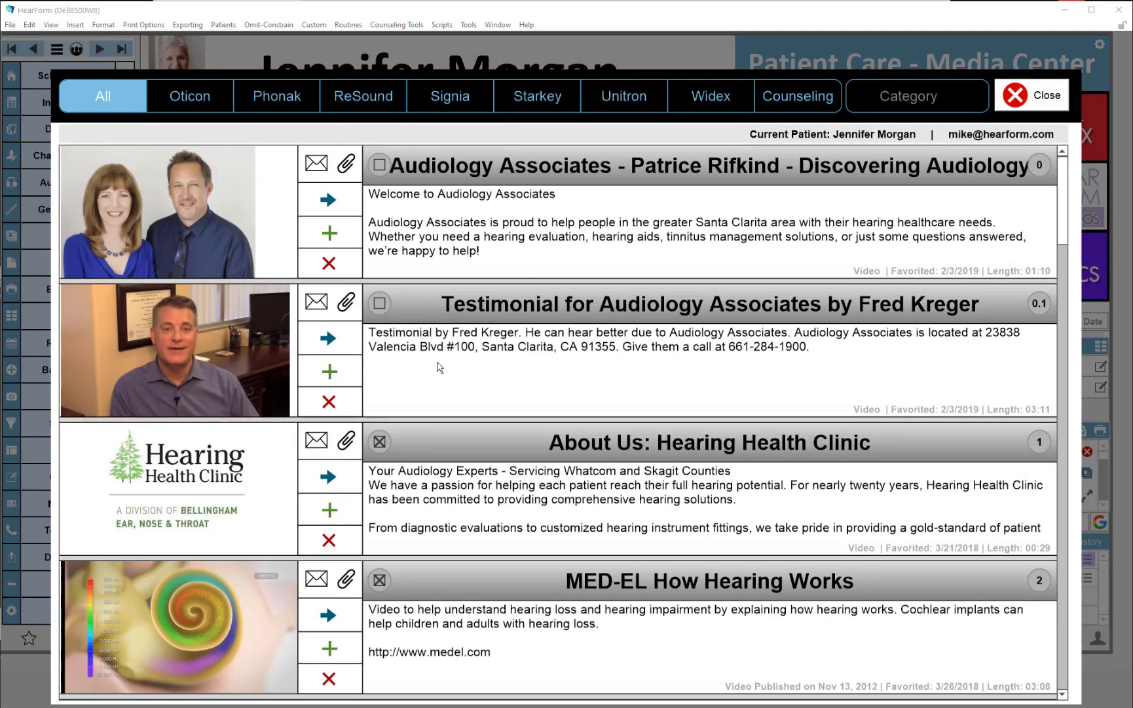
scroll(447, 397, "down", 5)
scroll(448, 398, "down", 4)
scroll(445, 394, "up", 9)
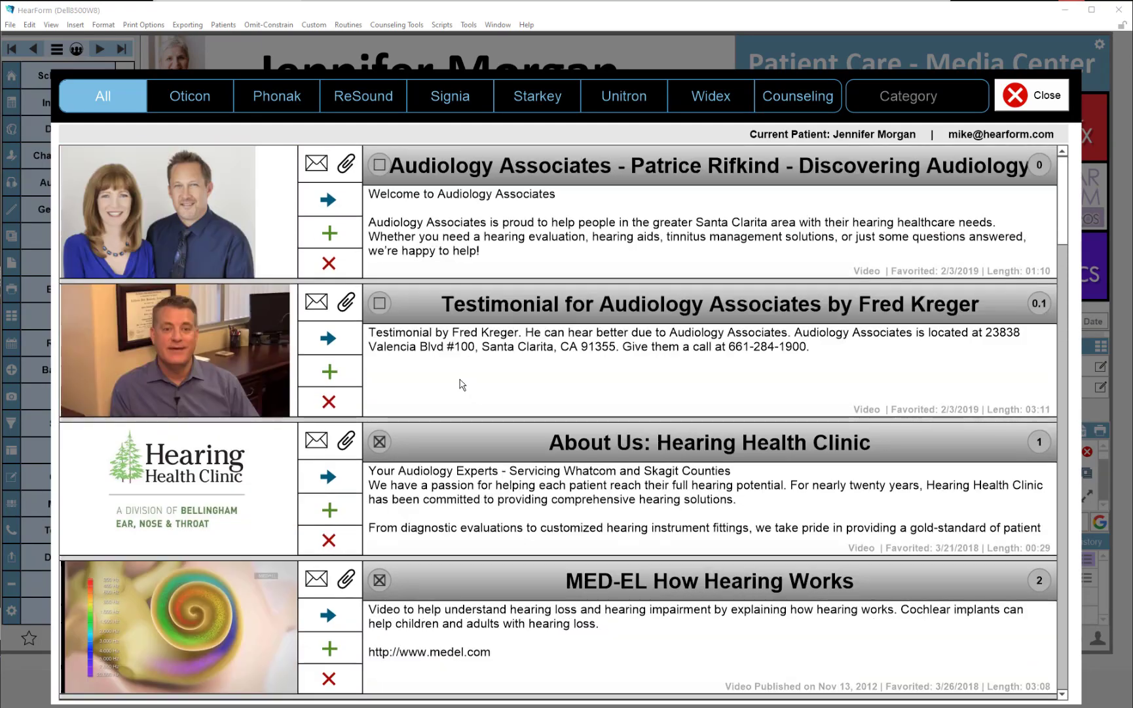
left_click(329, 233)
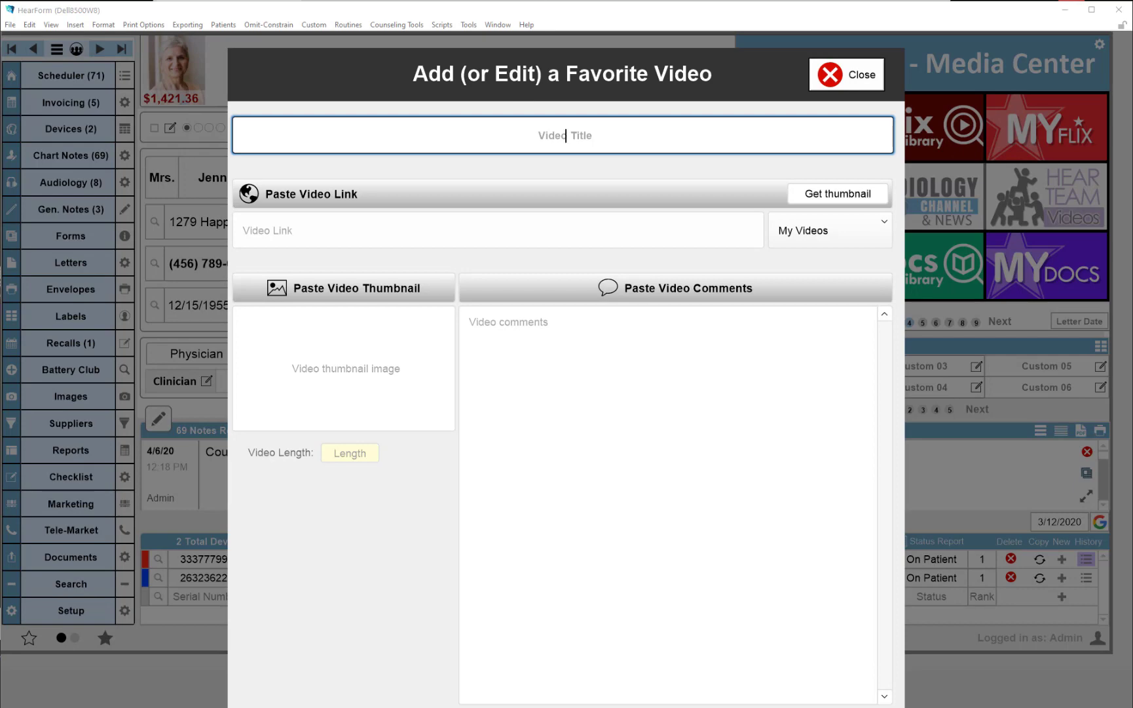
Copy the channel name Professional Hearing Services from the YouTube page into the video title field
key("alt+Tab")
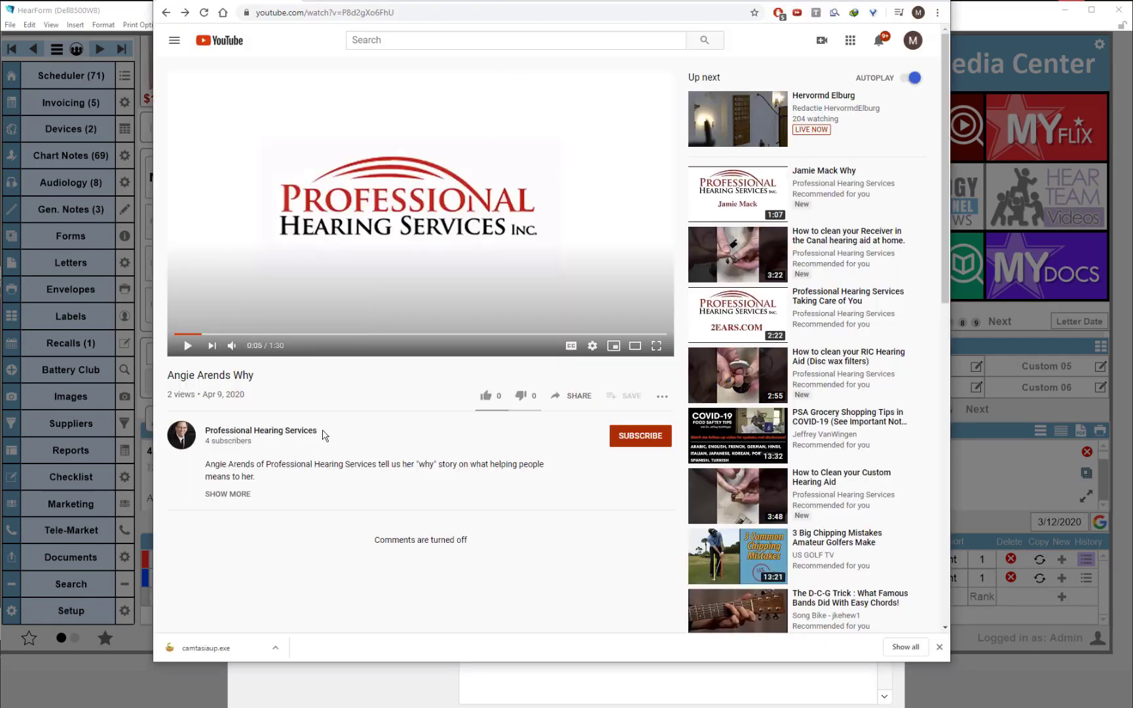
left_click_drag(318, 430, 204, 436)
key("ctrl+c")
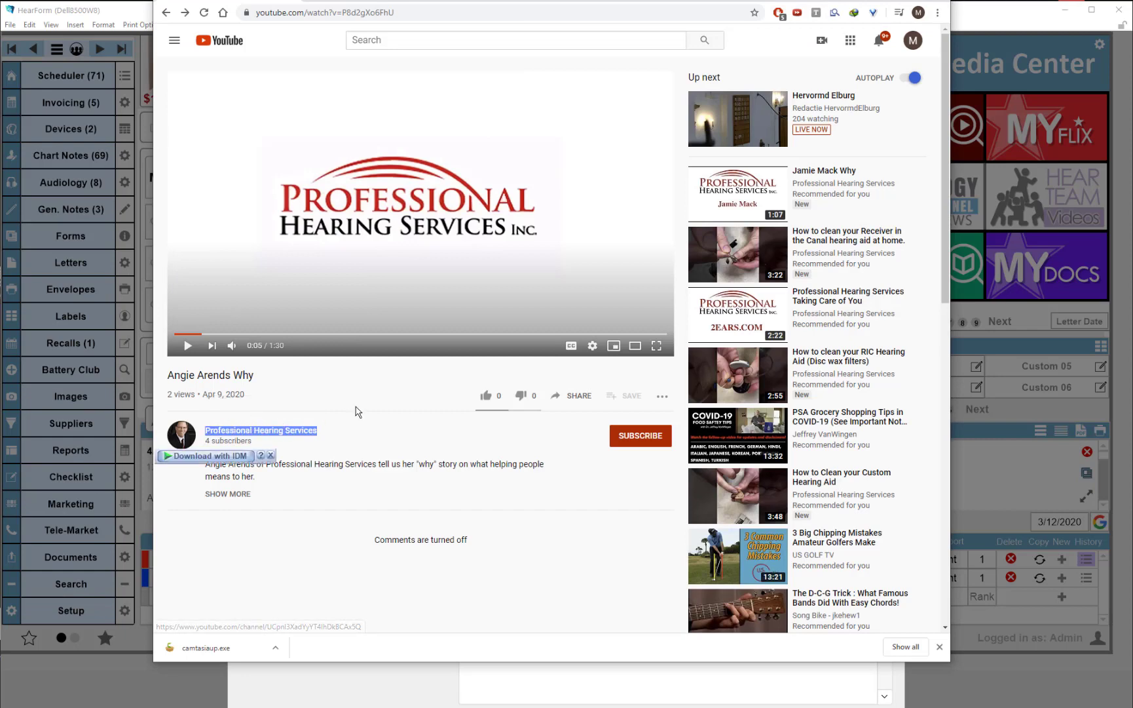
left_click(973, 21)
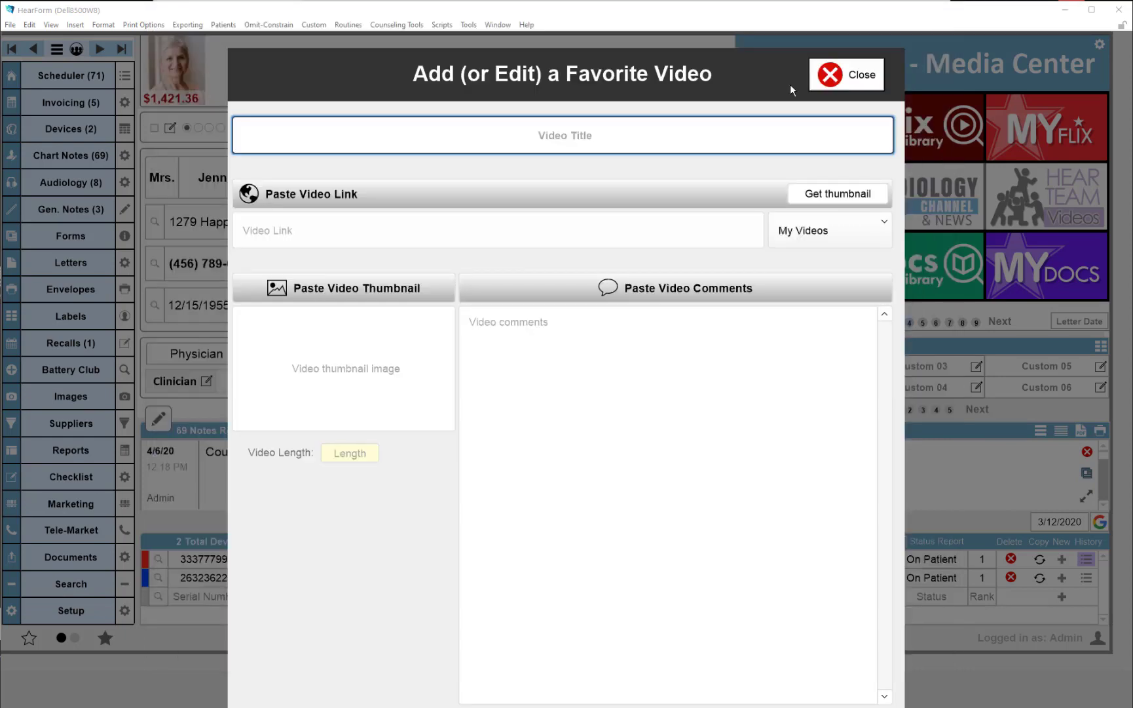
key("ctrl+v")
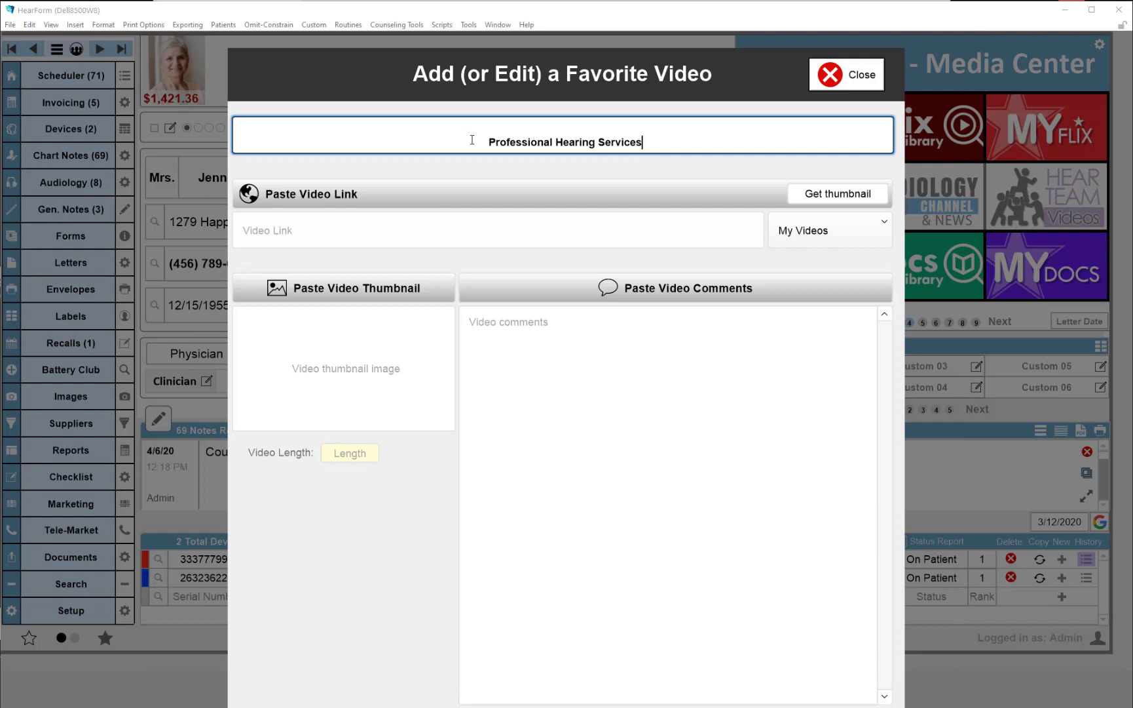
Extend the title to Professional Hearing Services - Angie Arends Why using the copied YouTube video name
type("-")
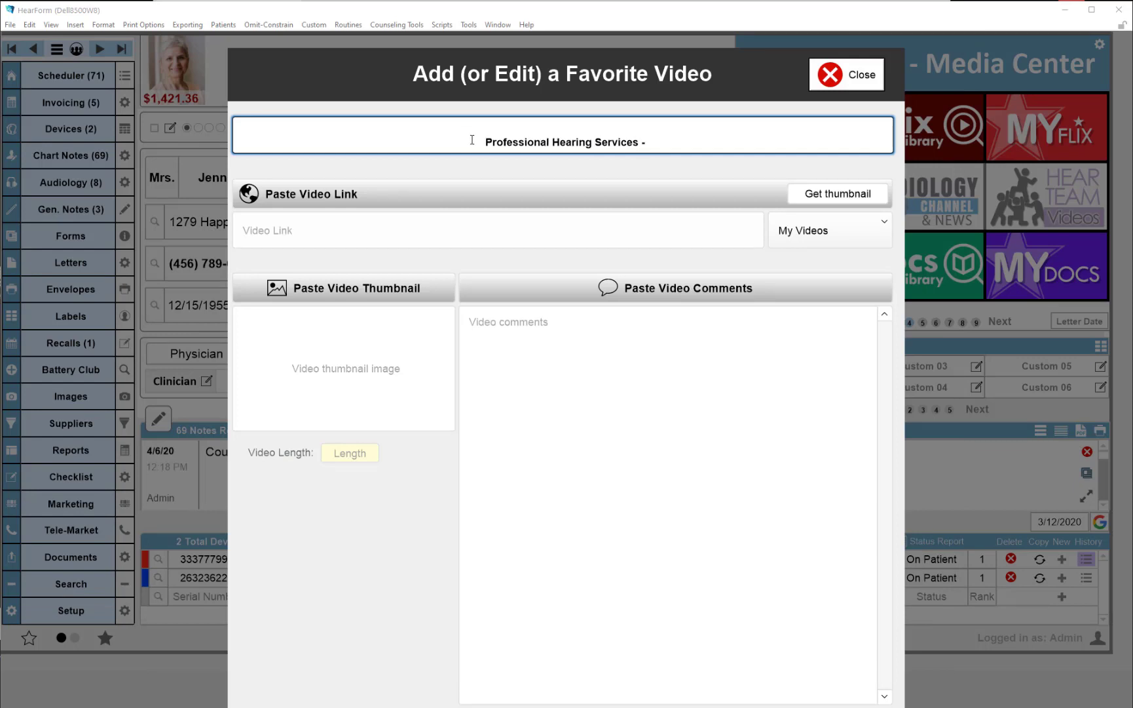
left_click(471, 140)
key("BackSpace")
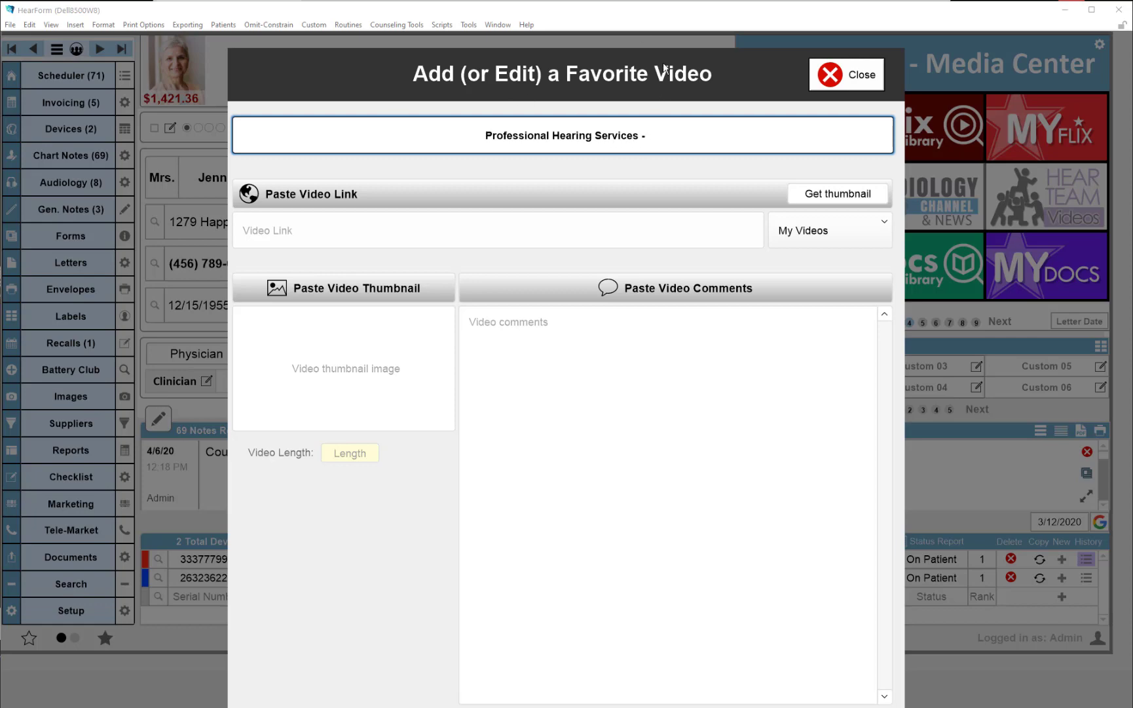
key("alt+Tab")
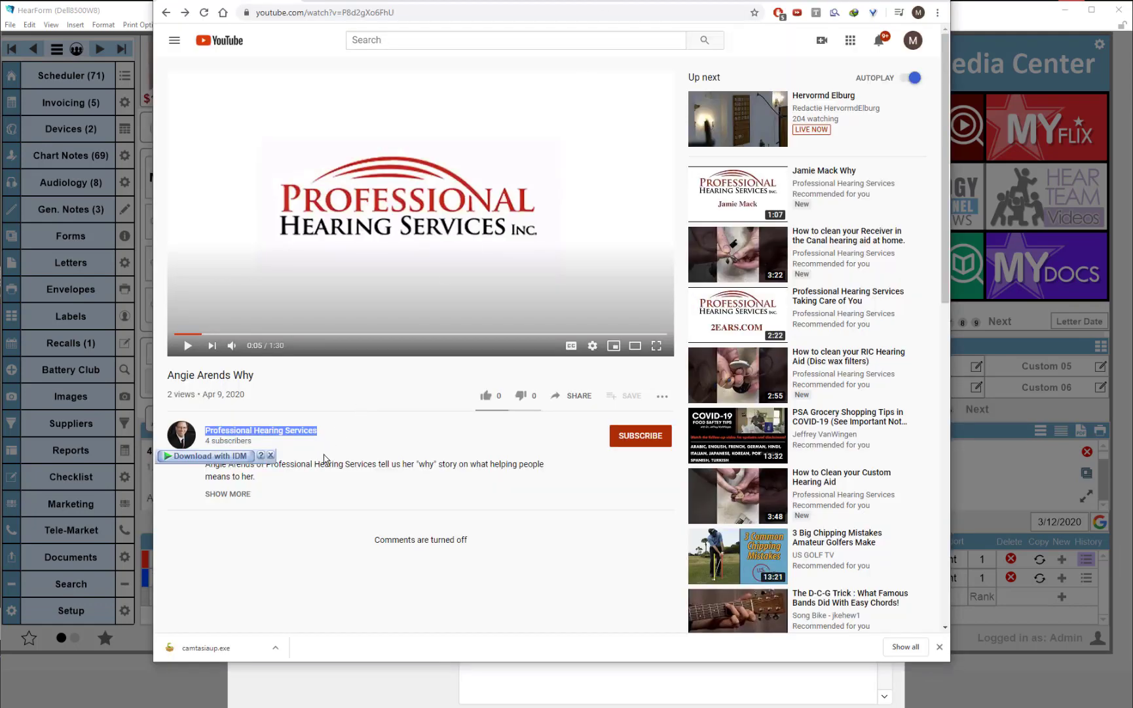
left_click_drag(265, 381, 167, 370)
key("ctrl+c")
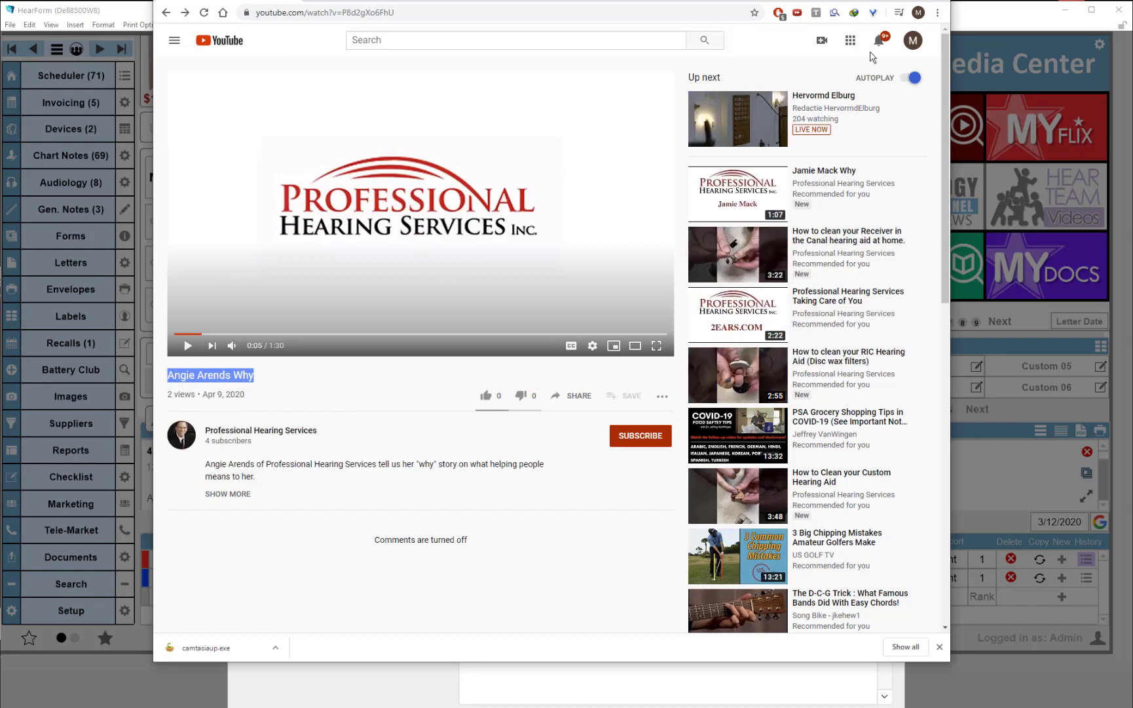
key("alt+Tab")
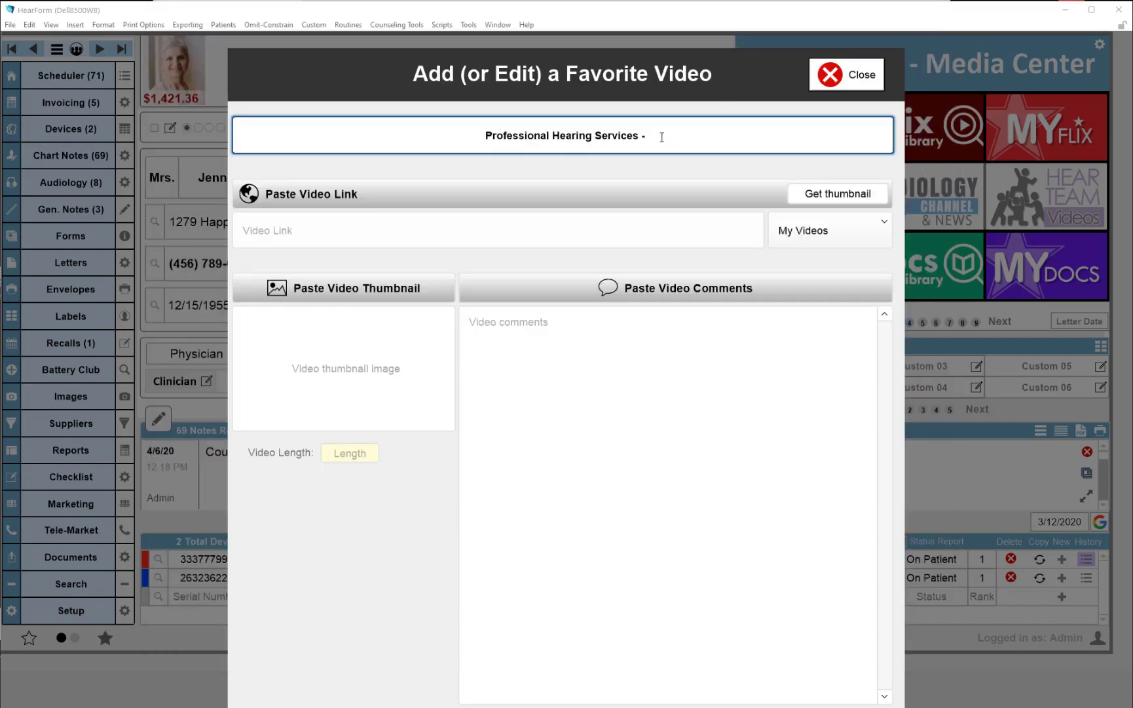
key("ctrl+v")
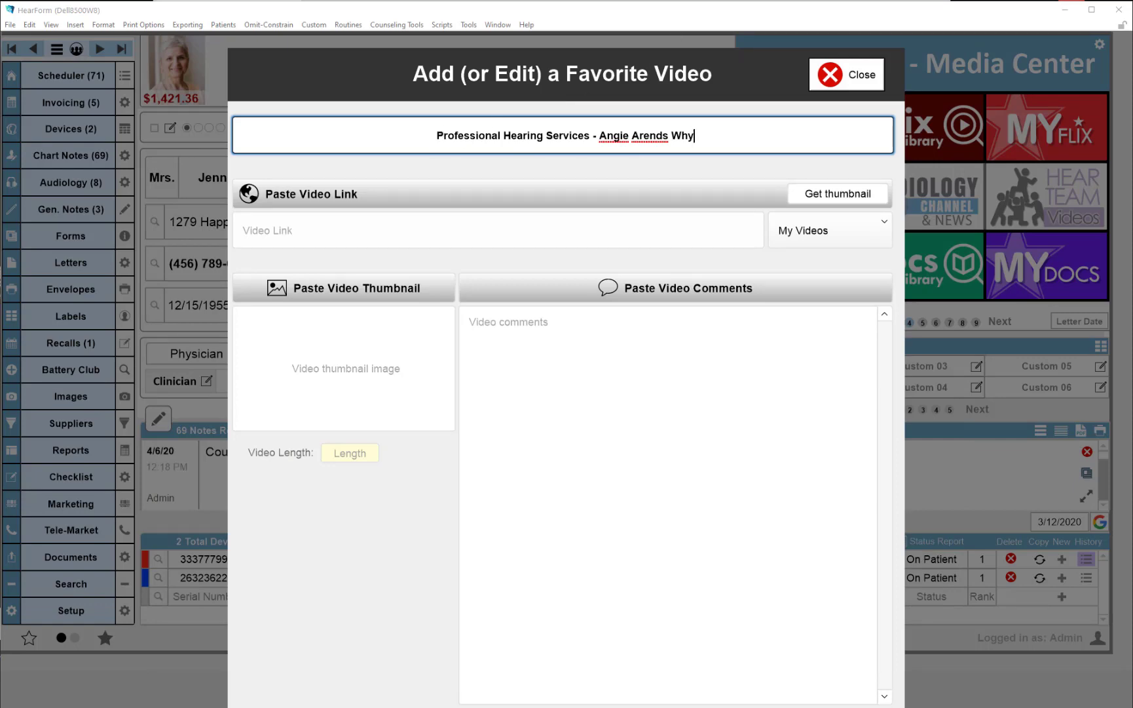
Copy the YouTube video's URL and paste it as the video link
key("alt+Tab")
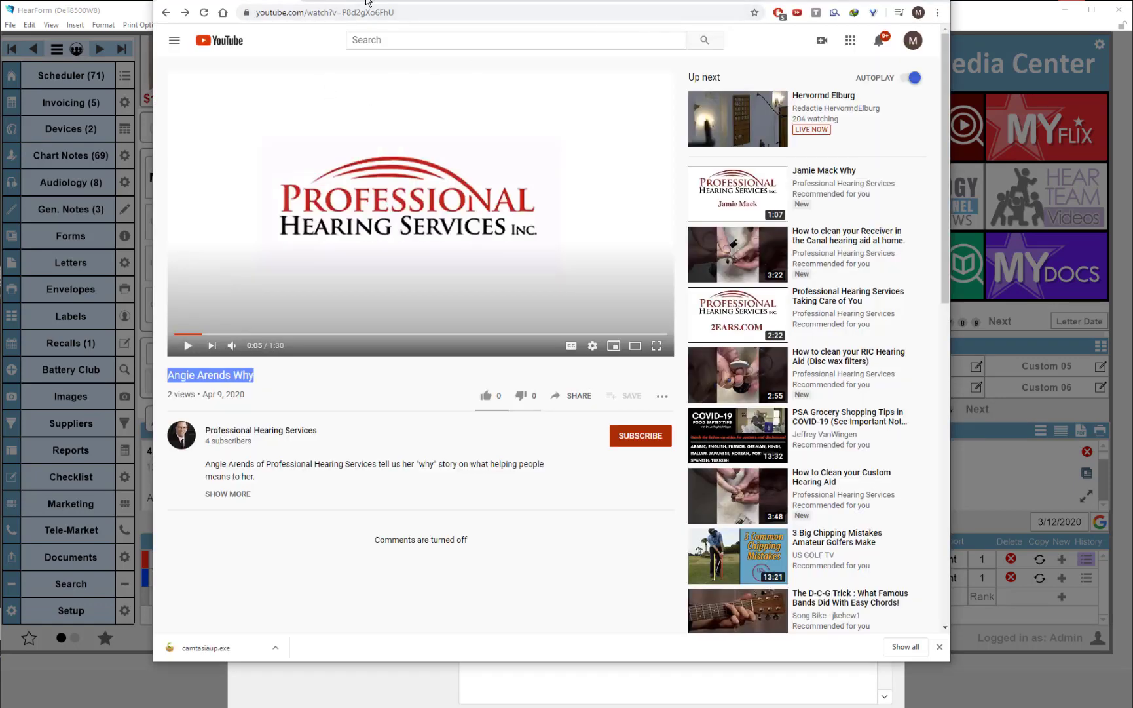
left_click_drag(367, 4, 241, 46)
key("ctrl+c")
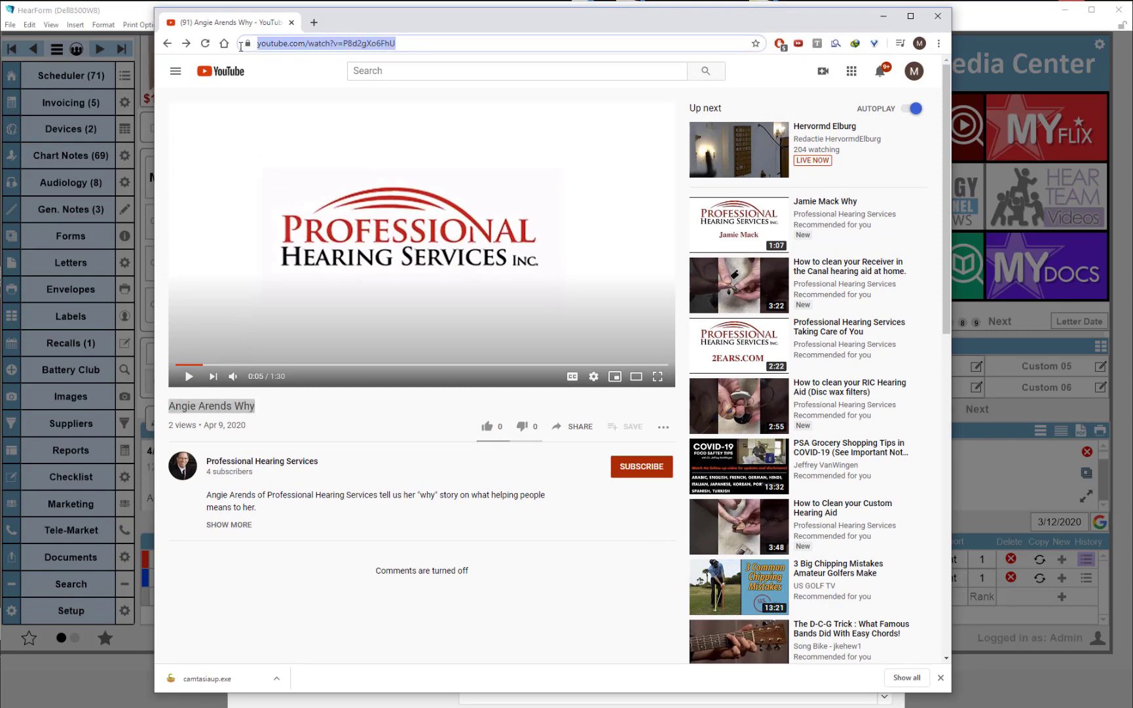
left_click_drag(452, 28, 461, 0)
left_click(998, 14)
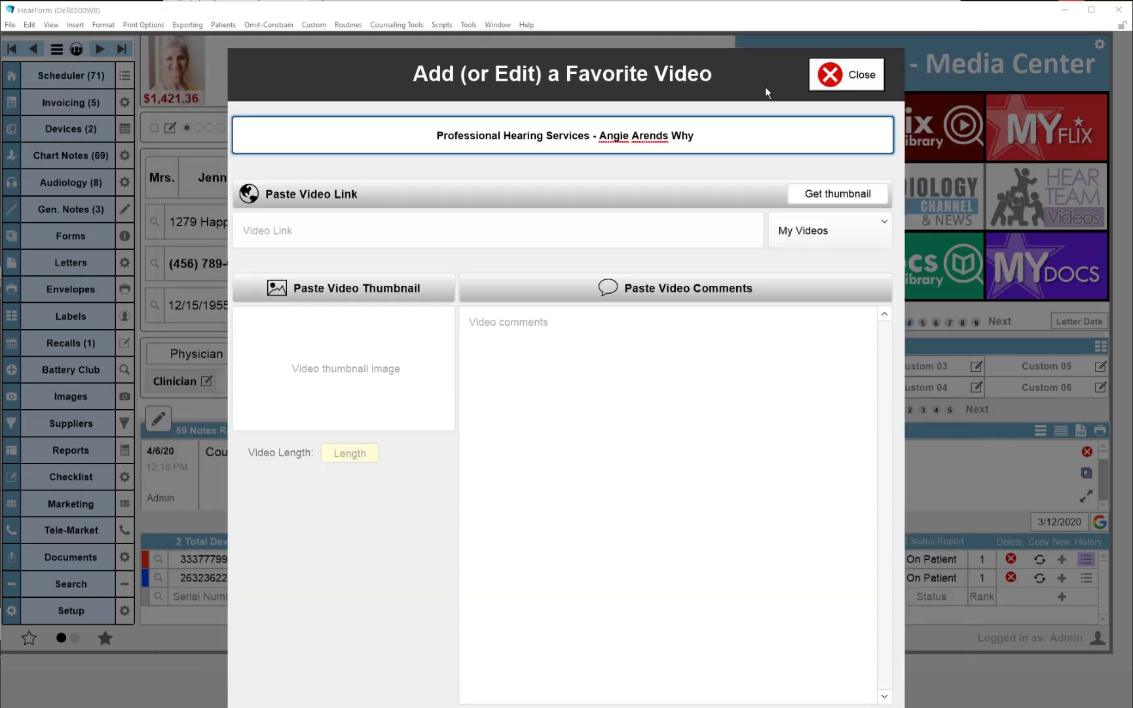
left_click(357, 199)
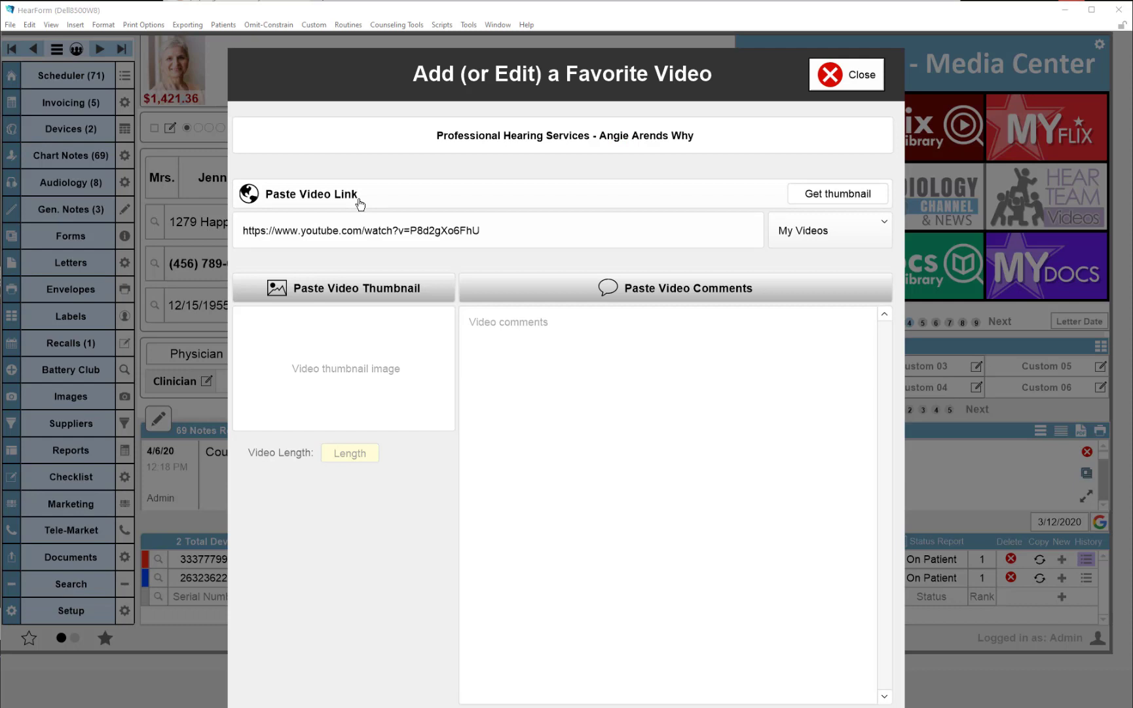
Open the thumbnail grabber and load the thumbnails for the pasted YouTube URL
left_click(811, 196)
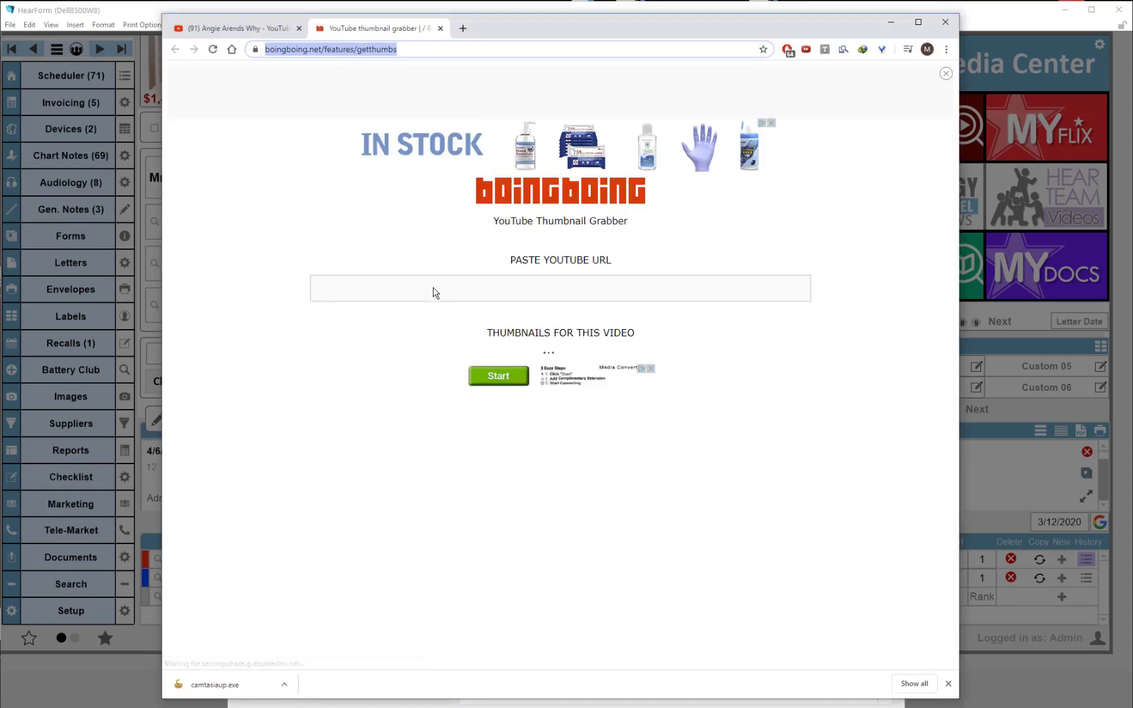
left_click(493, 288)
key("ctrl+v")
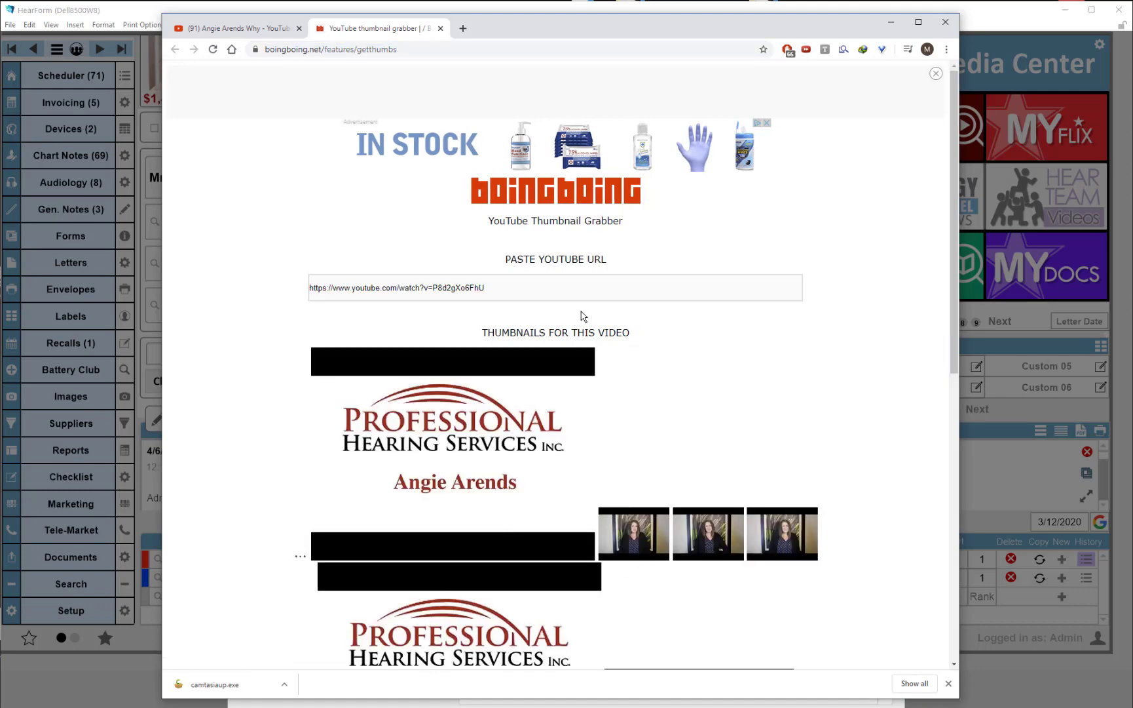
Copy the large logo thumbnail from the grabber page and paste it as the video thumbnail
scroll(788, 359, "down", 5)
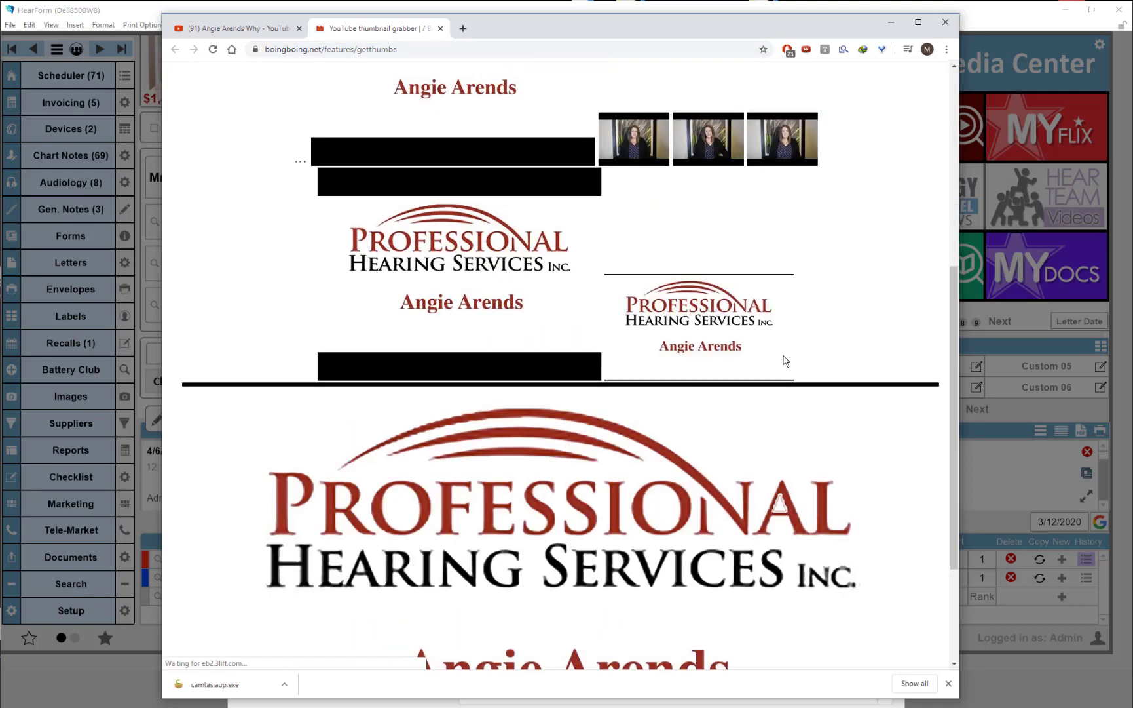
scroll(781, 359, "up", 5)
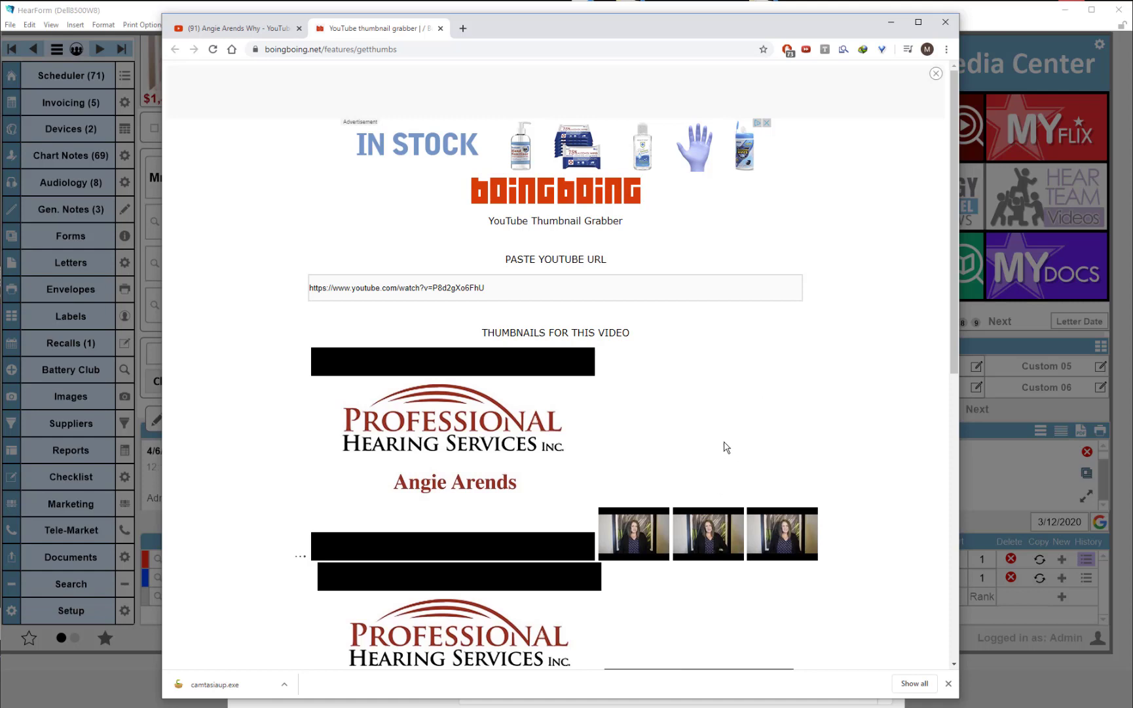
scroll(726, 447, "down", 3)
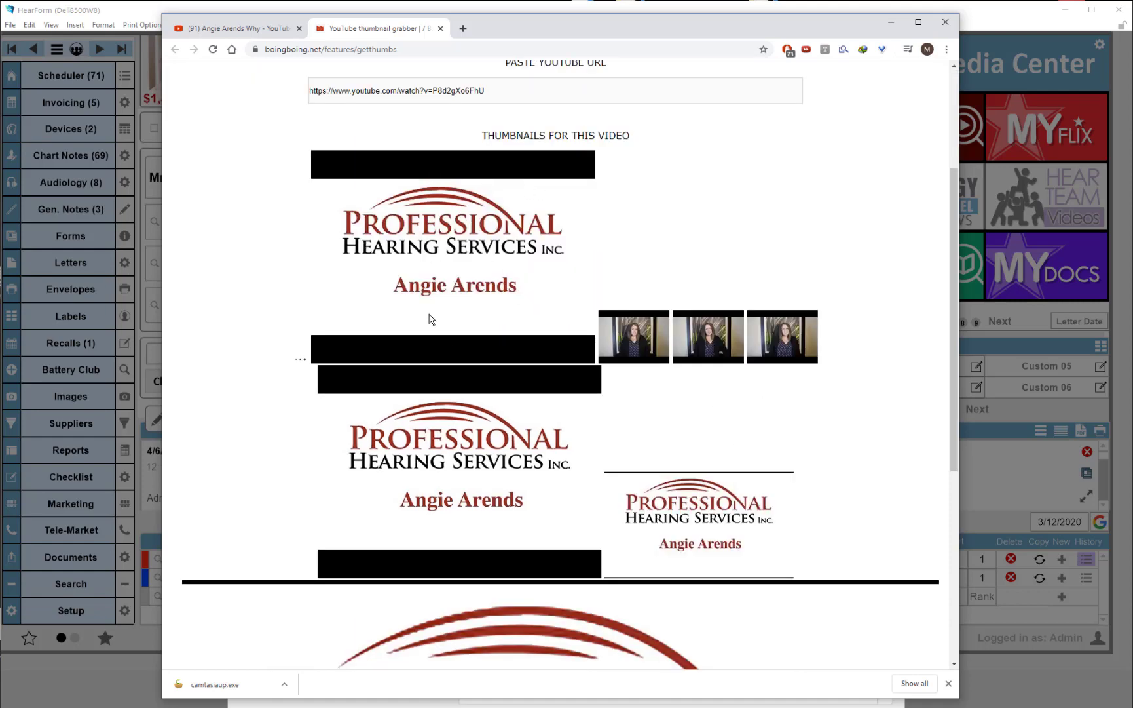
scroll(558, 337, "down", 5)
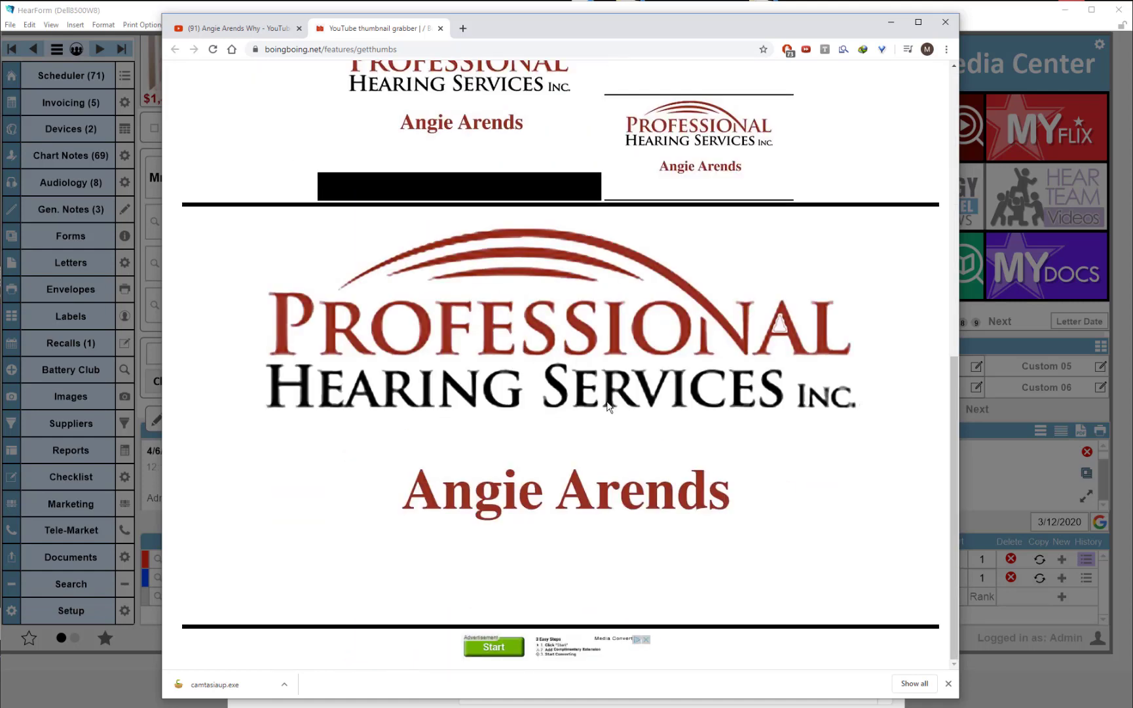
scroll(609, 406, "up", 5)
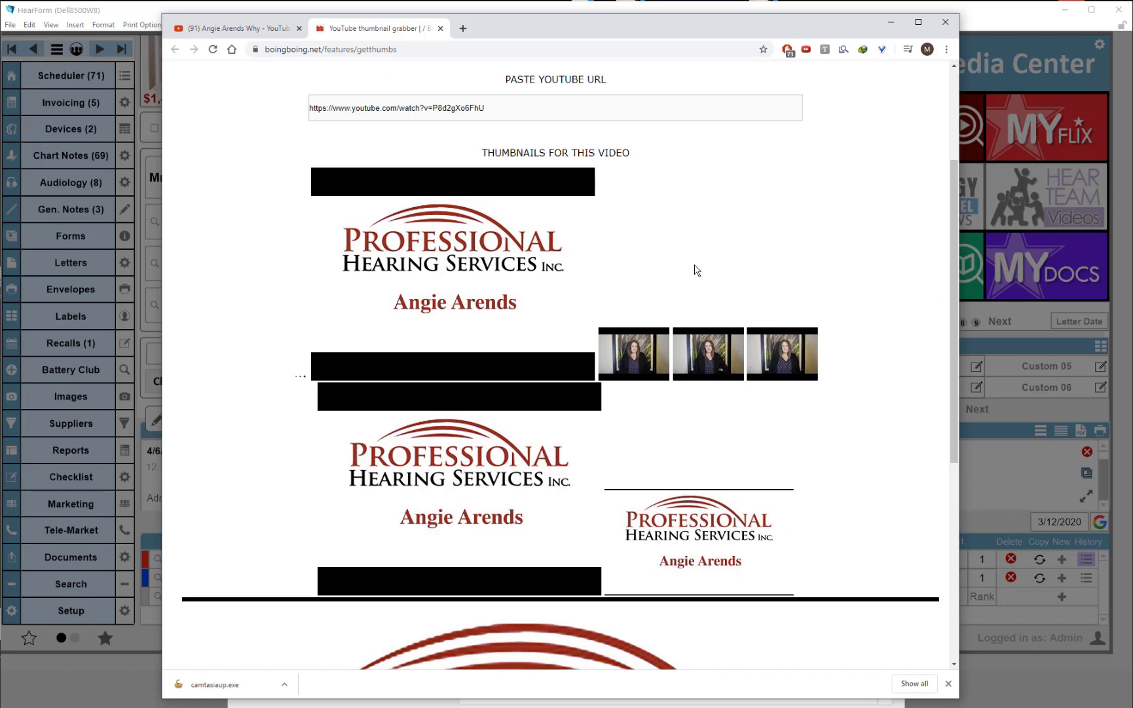
scroll(688, 269, "down", 3)
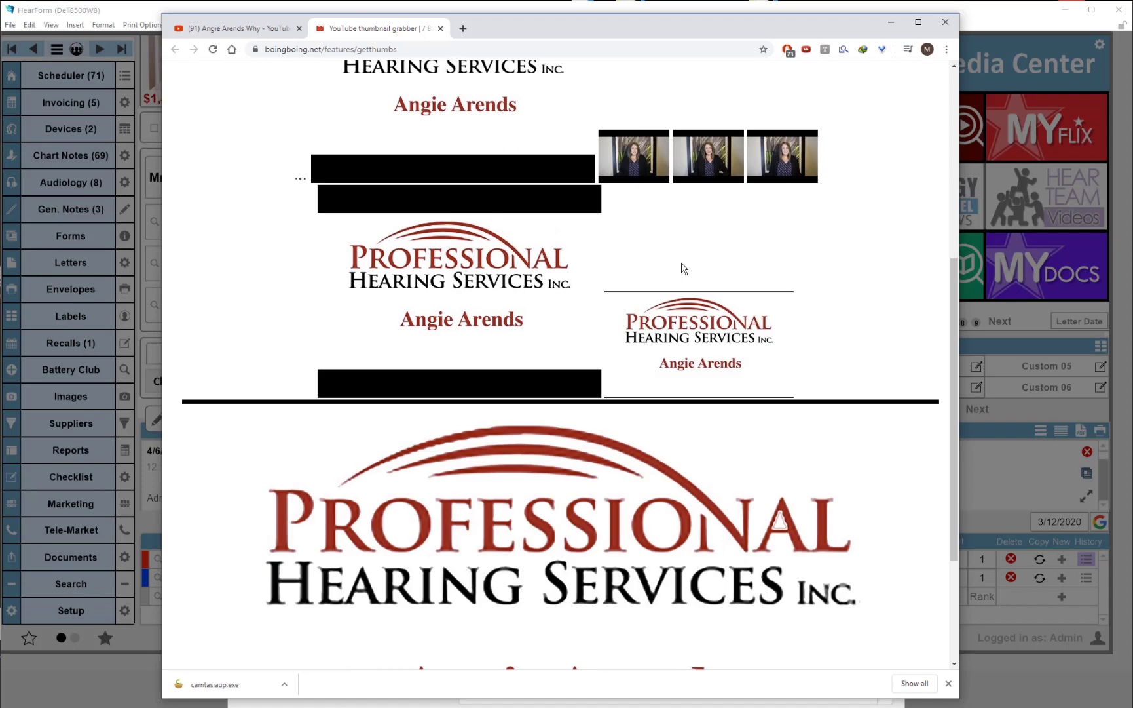
right_click(526, 549)
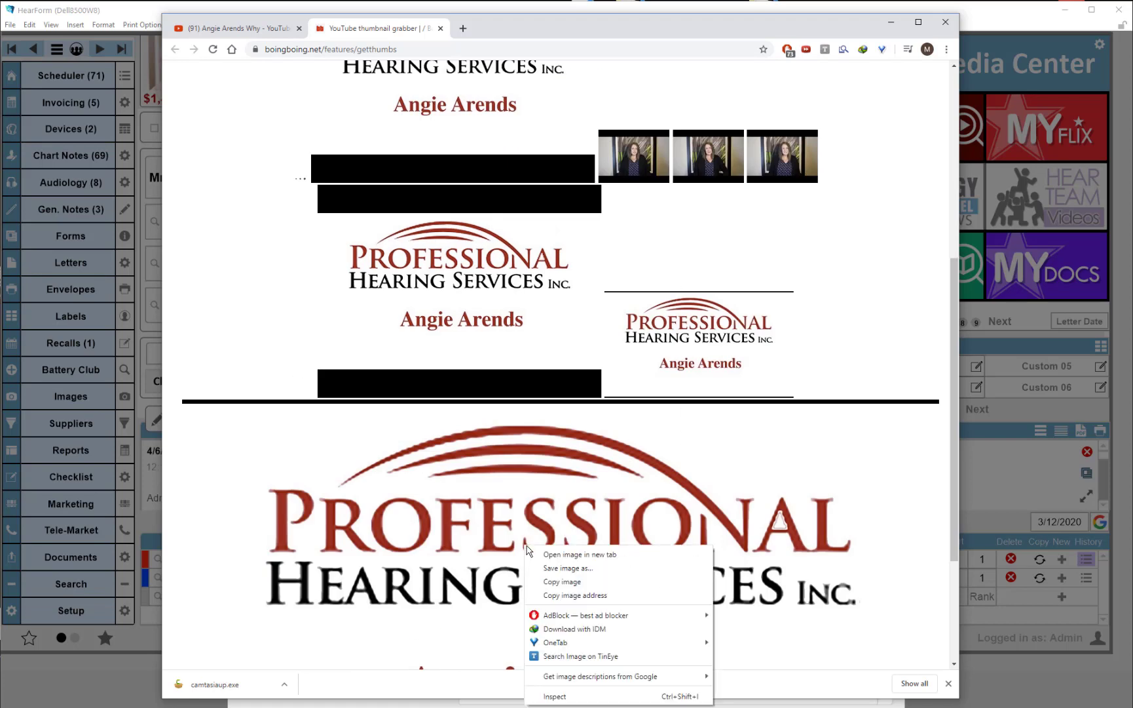
left_click(570, 583)
left_click(978, 13)
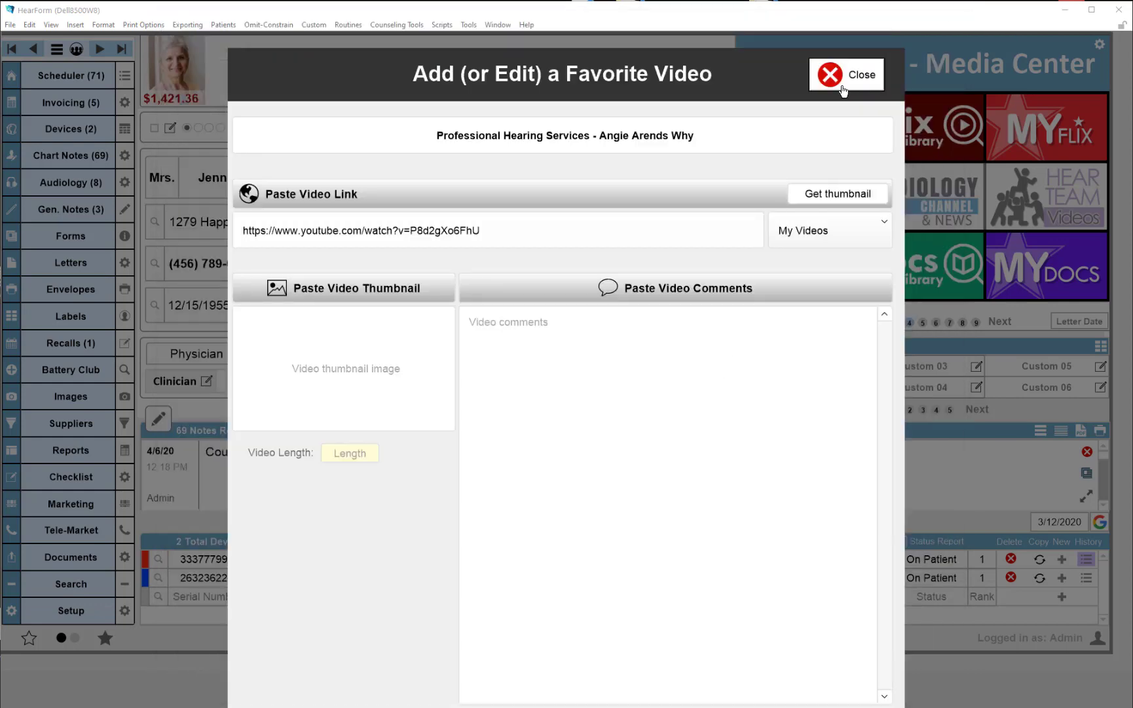
left_click(326, 291)
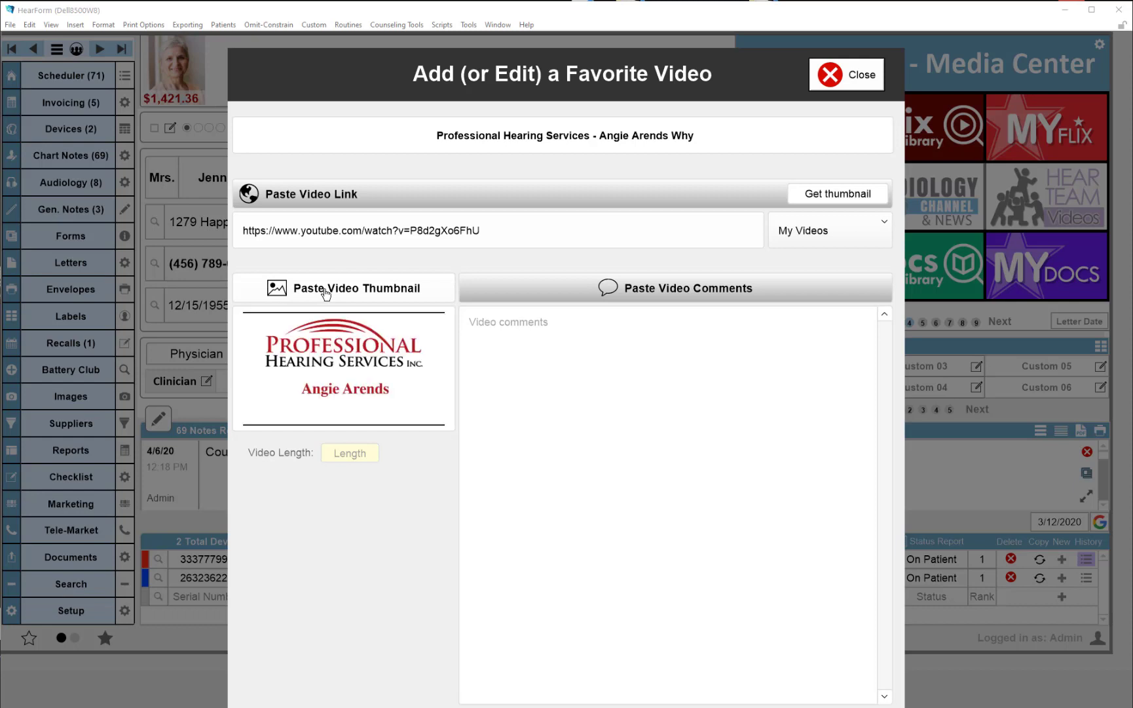
Replace the pasted thumbnail with the picture PHS.jpg from the PHS folder
left_click(372, 383)
key("Delete")
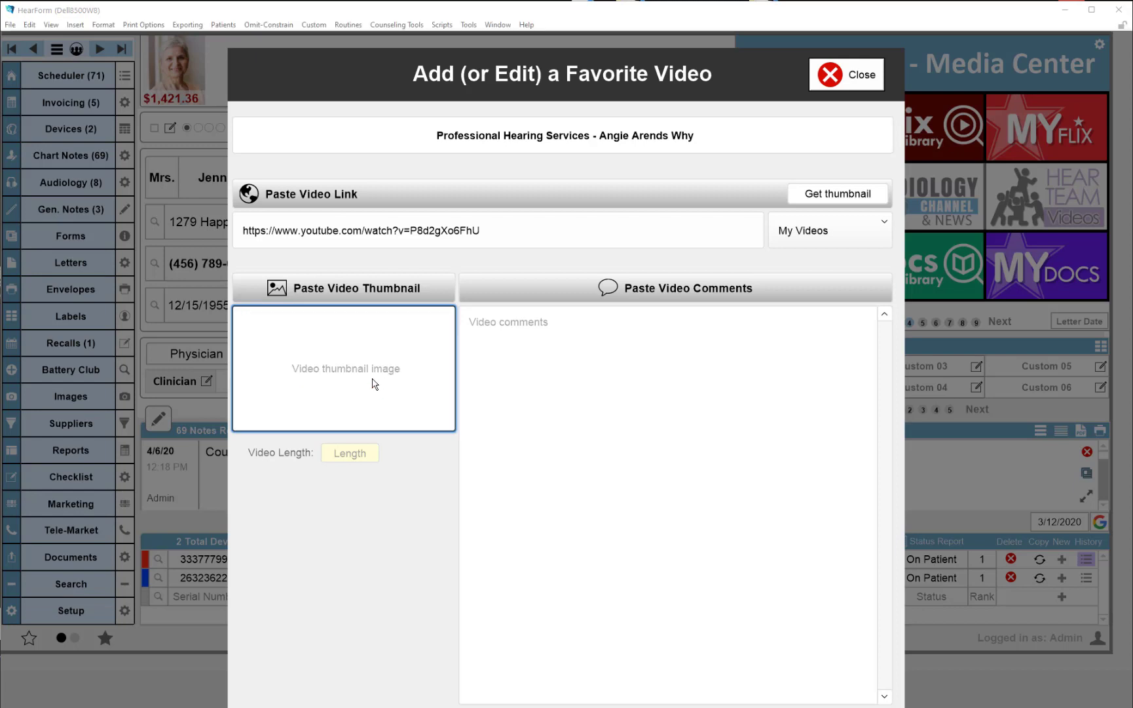
right_click(348, 369)
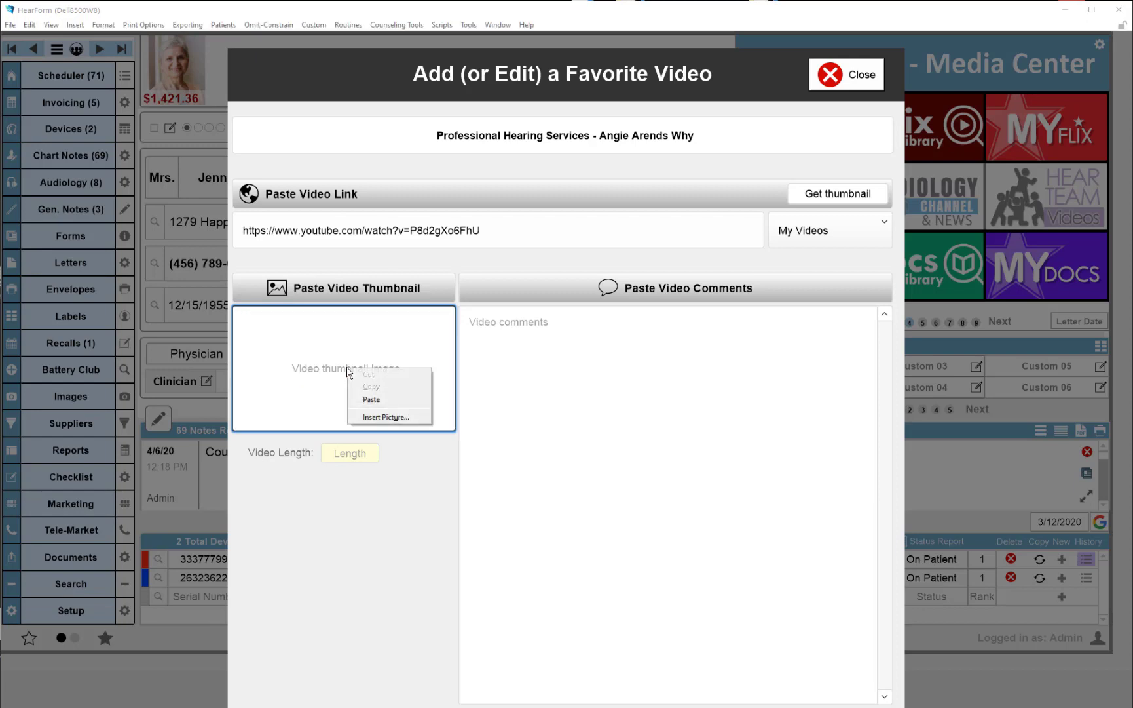
left_click(417, 354)
right_click(382, 341)
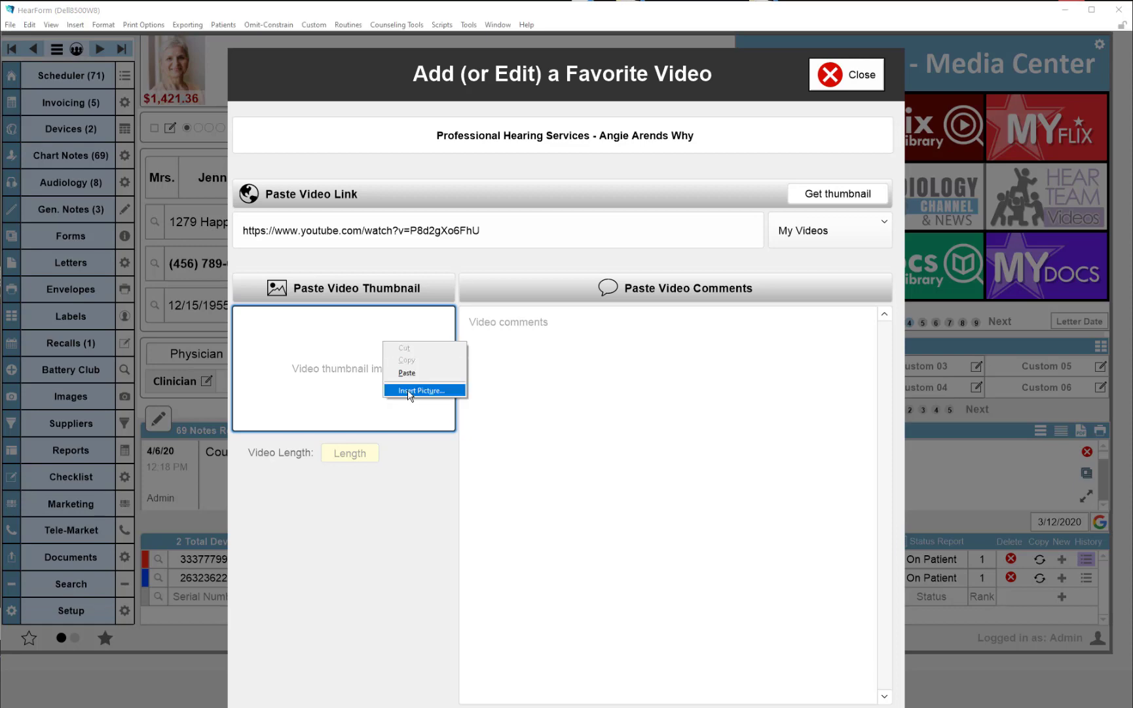
left_click(408, 391)
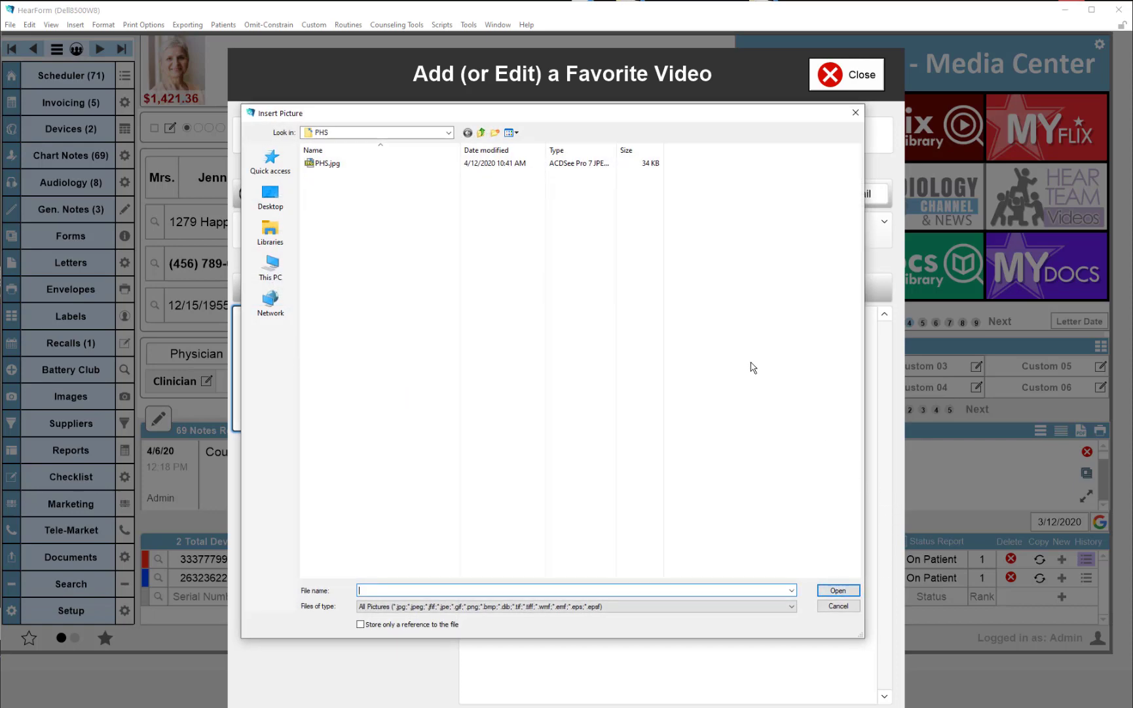
double_click(315, 165)
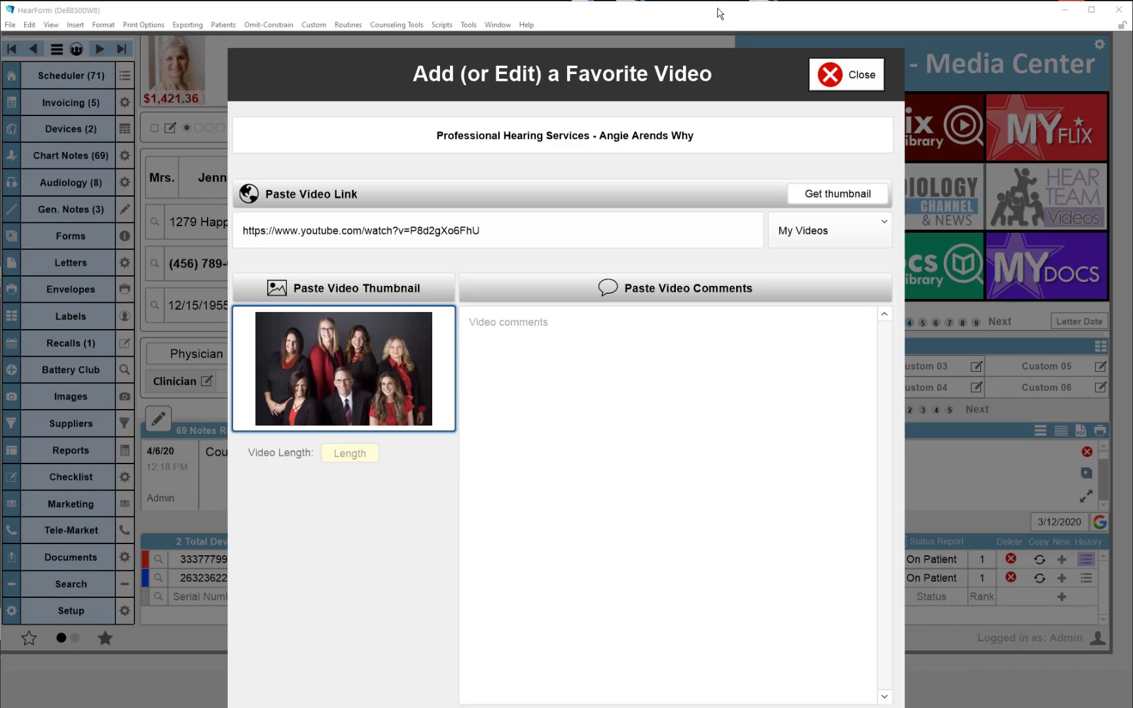
Close the thumbnail grabber tab in the browser and enter 01:30 as the video length
key("alt+Tab")
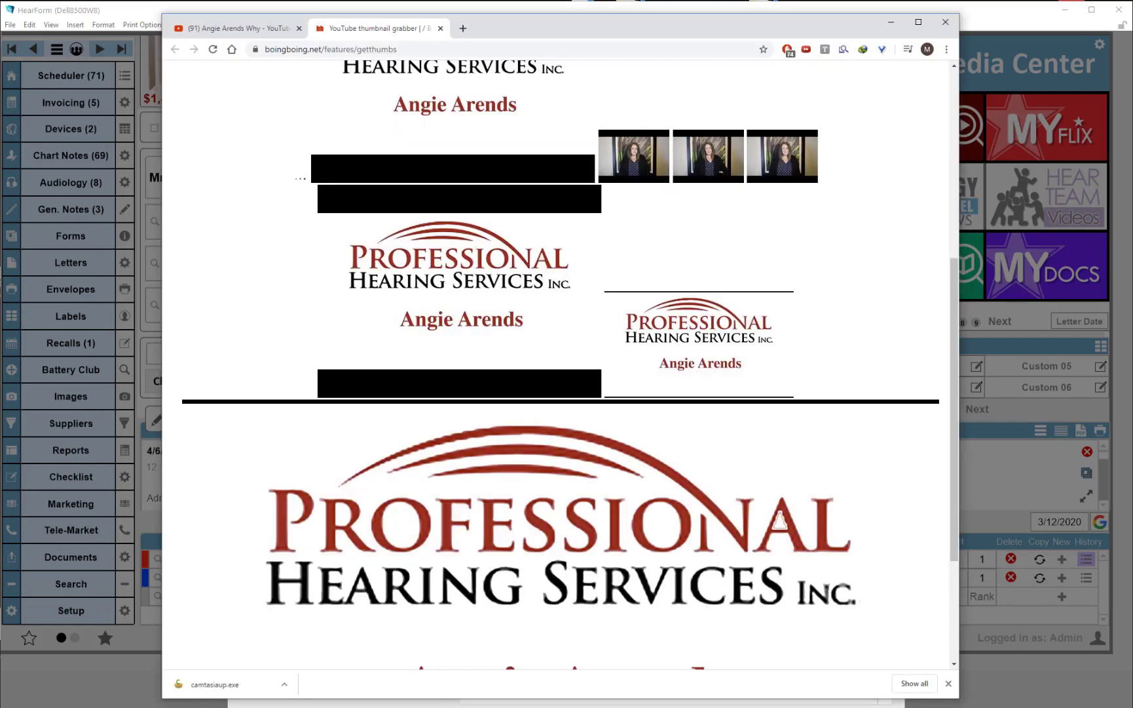
left_click(442, 29)
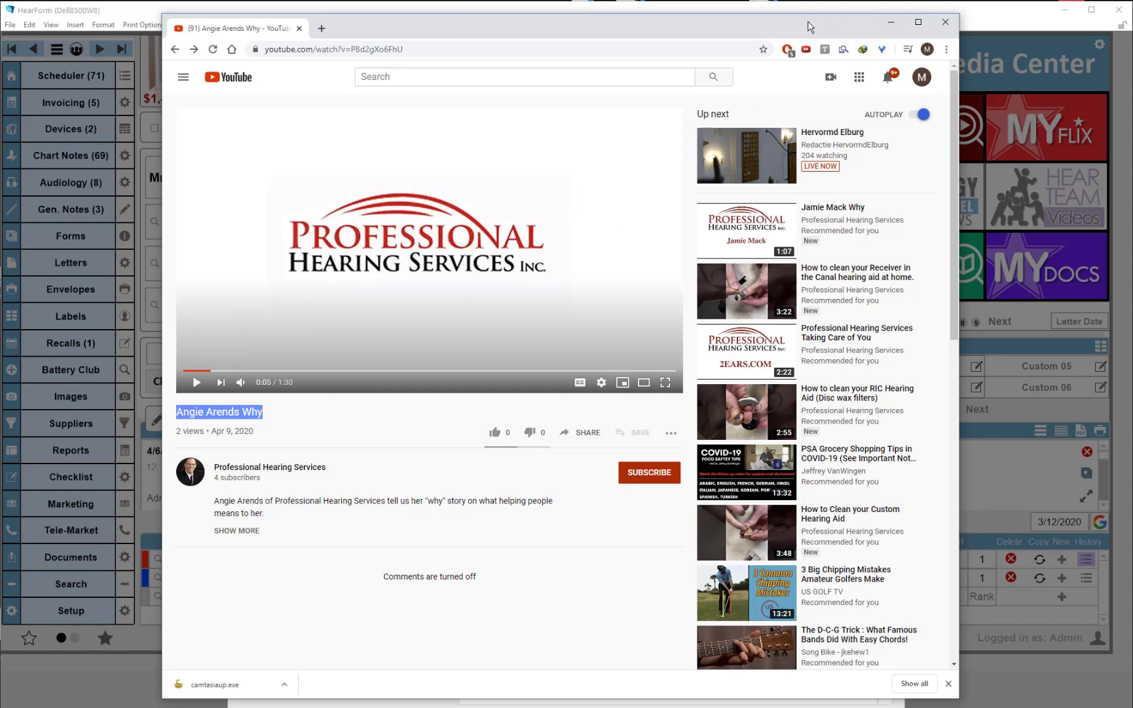
left_click_drag(811, 27, 805, 0)
left_click(984, 17)
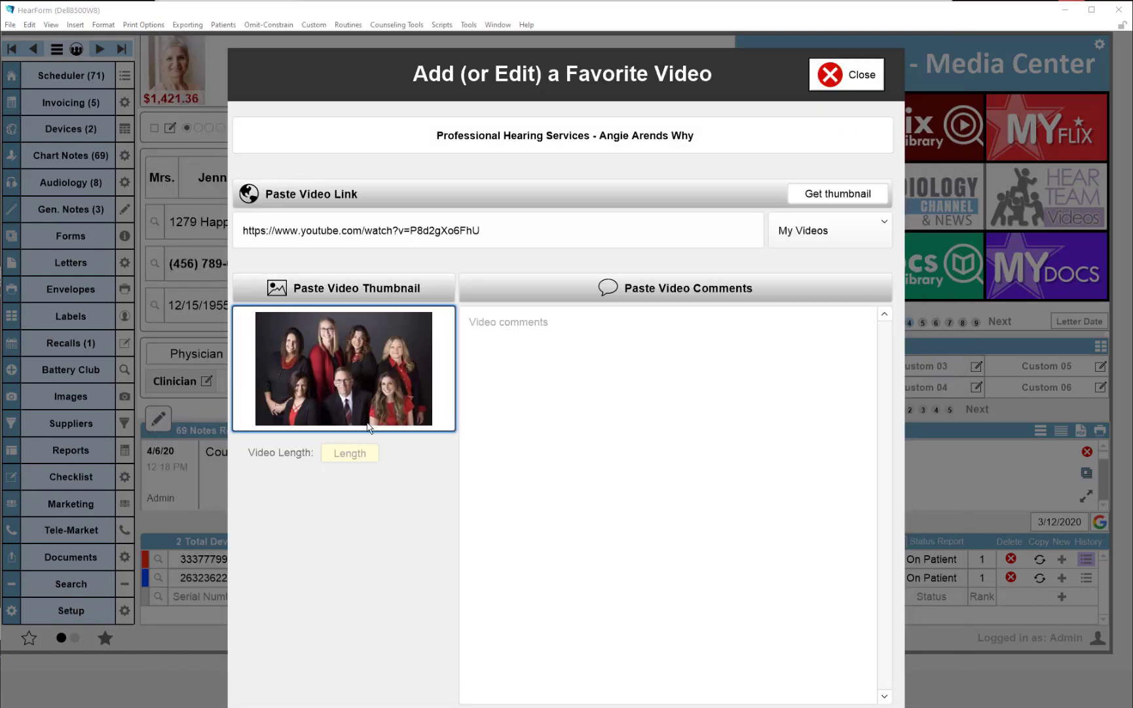
left_click(366, 452)
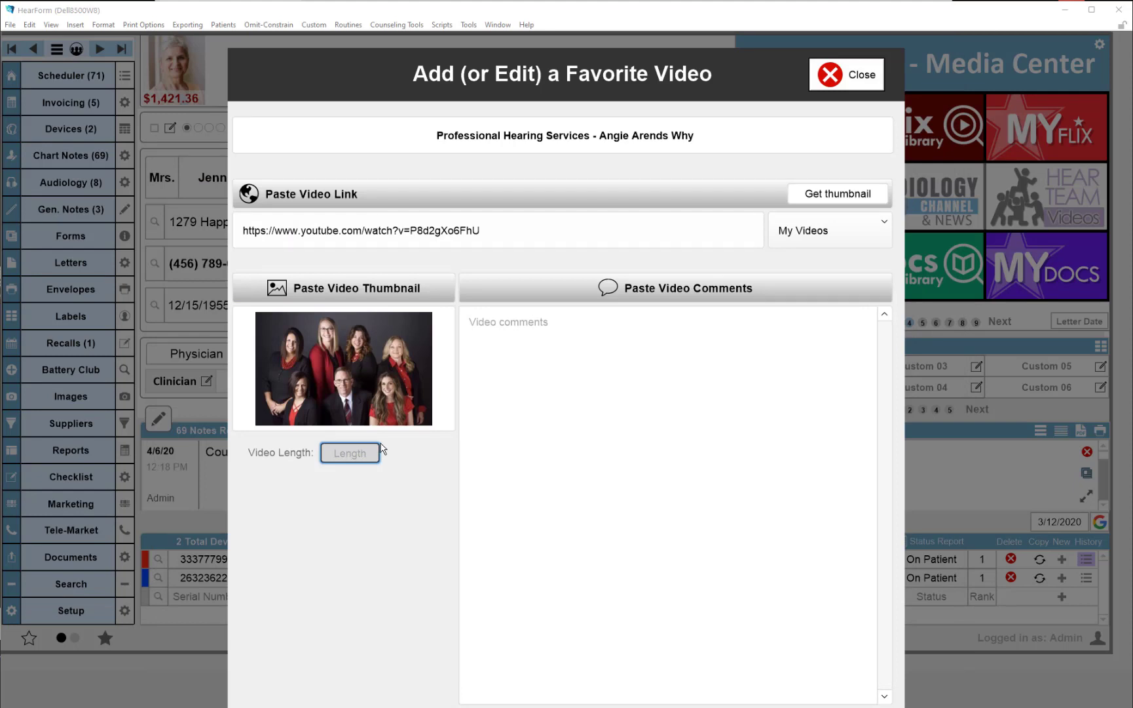
type("01:30")
Copy the YouTube video's description and paste it, plus the additional practice text, into the video comments
left_click(367, 527)
left_click(719, 1)
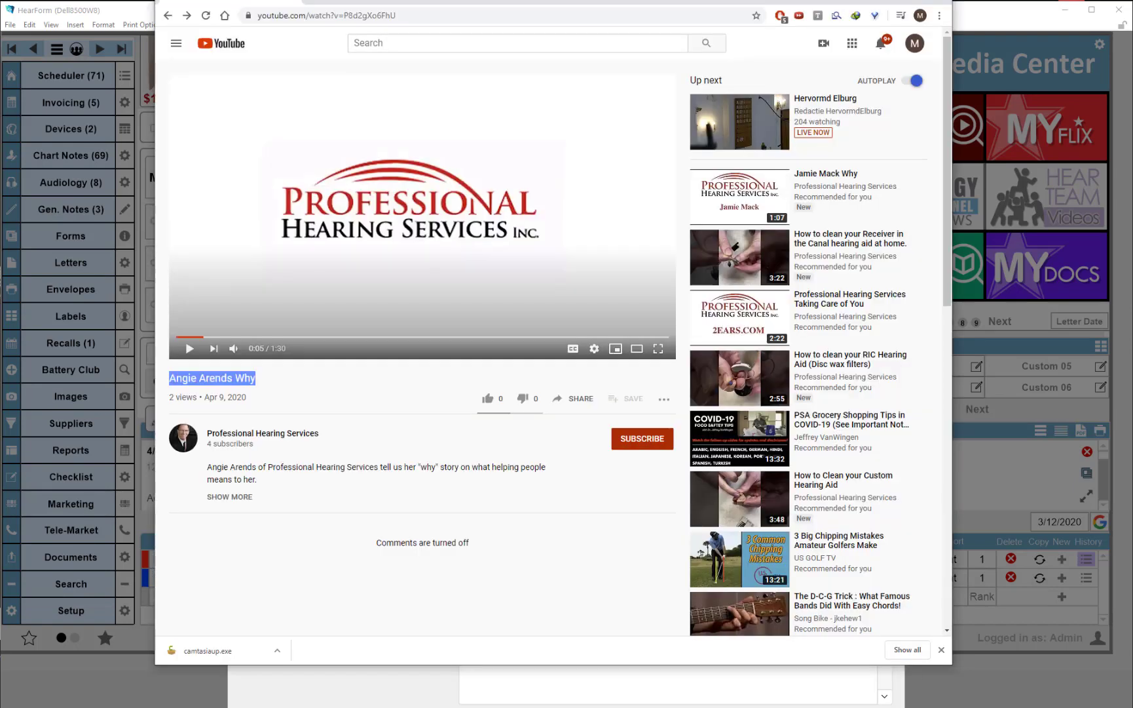
left_click_drag(258, 481, 211, 471)
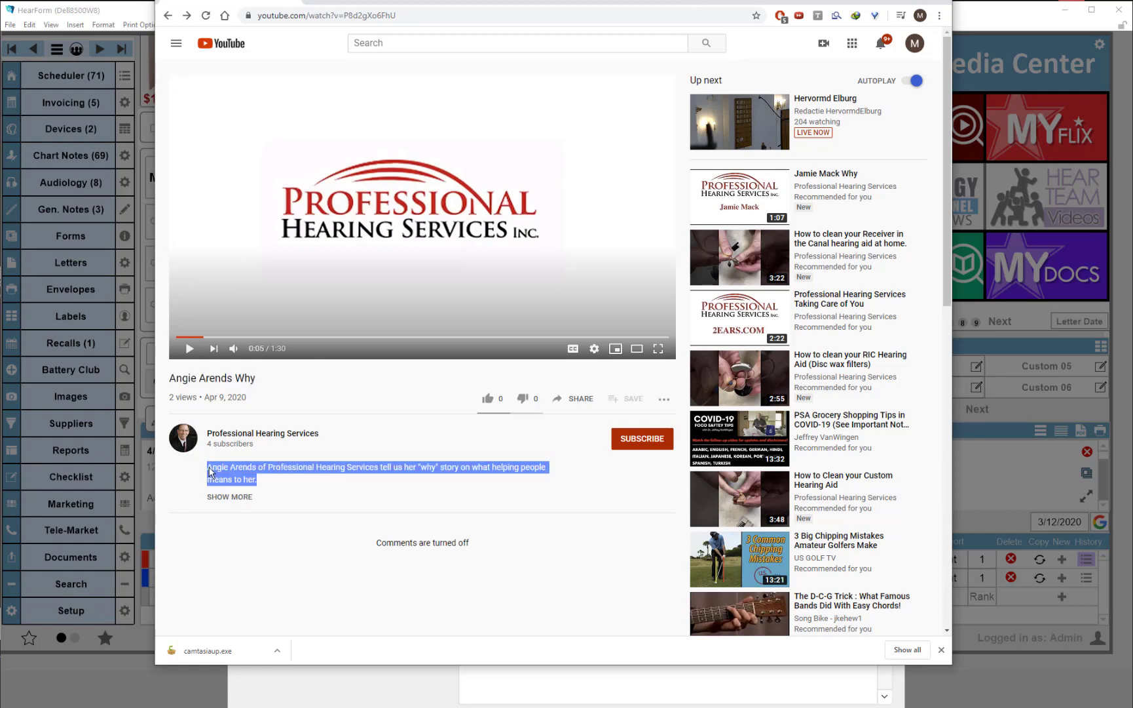
left_click(973, 16)
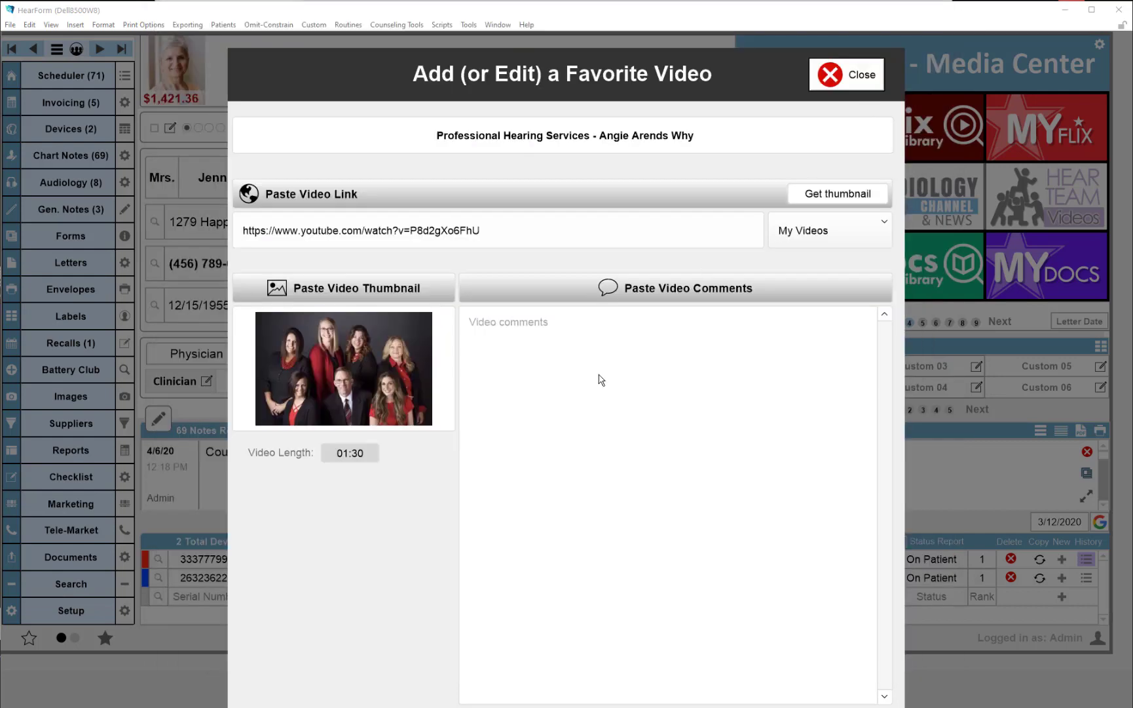
left_click(546, 406)
key("ctrl+v")
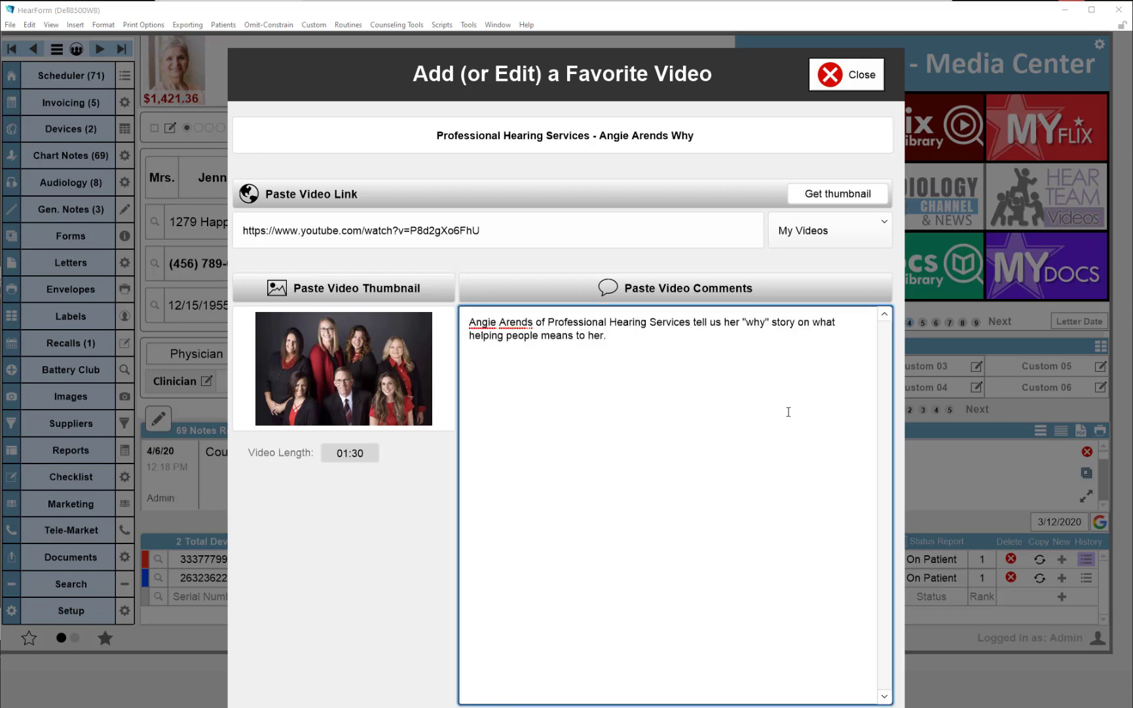
key("Return")
key("ctrl+v")
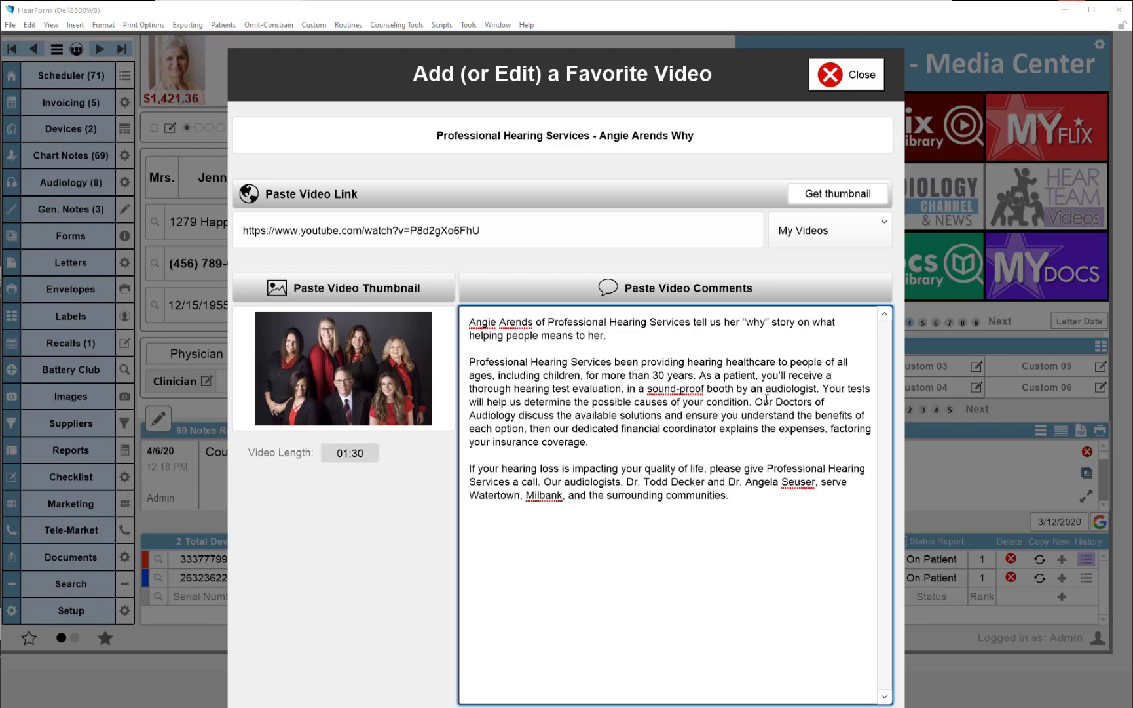
left_click(836, 78)
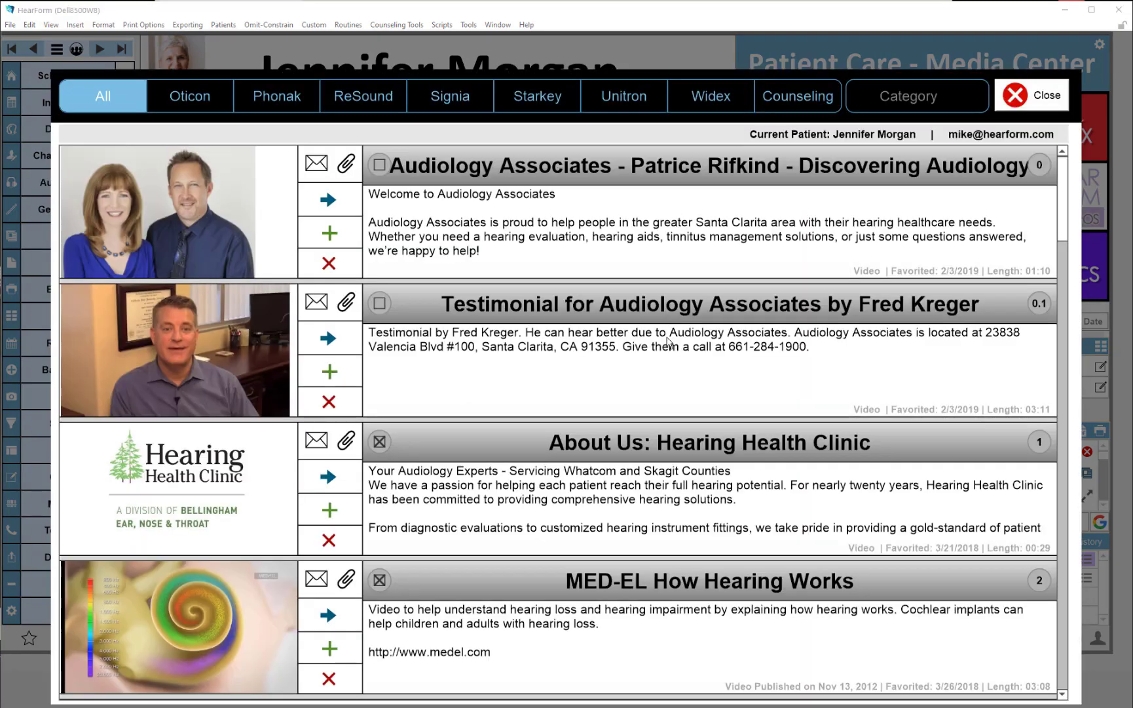
scroll(668, 340, "down", 20)
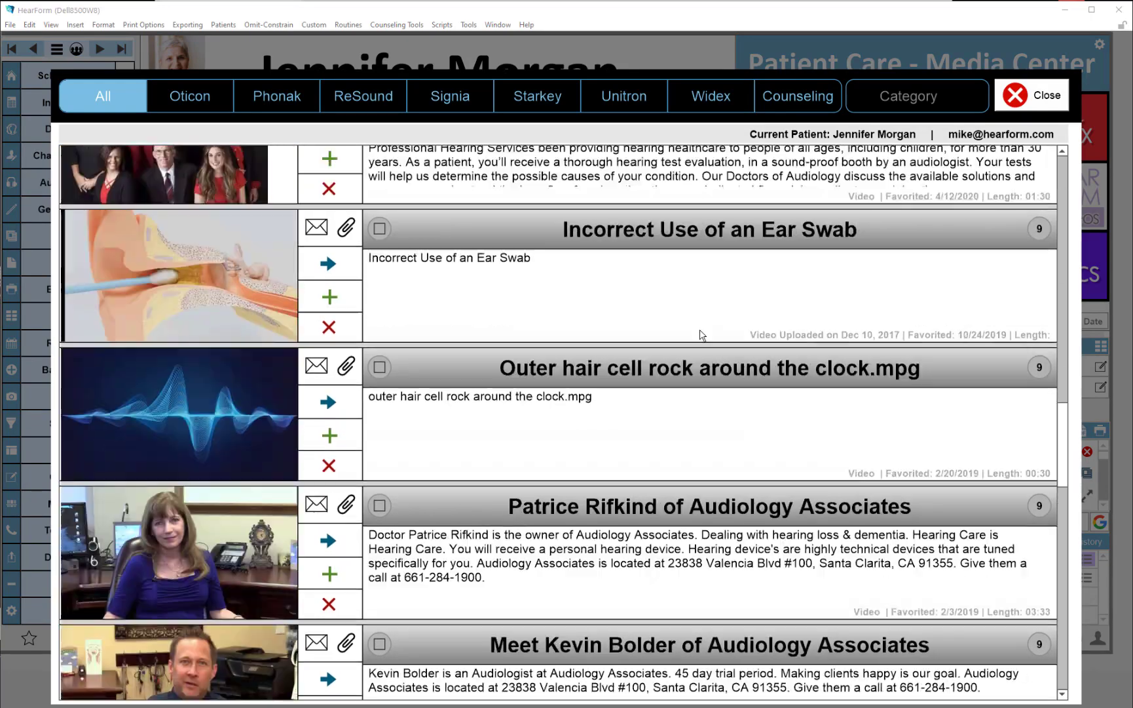
scroll(701, 335, "up", 3)
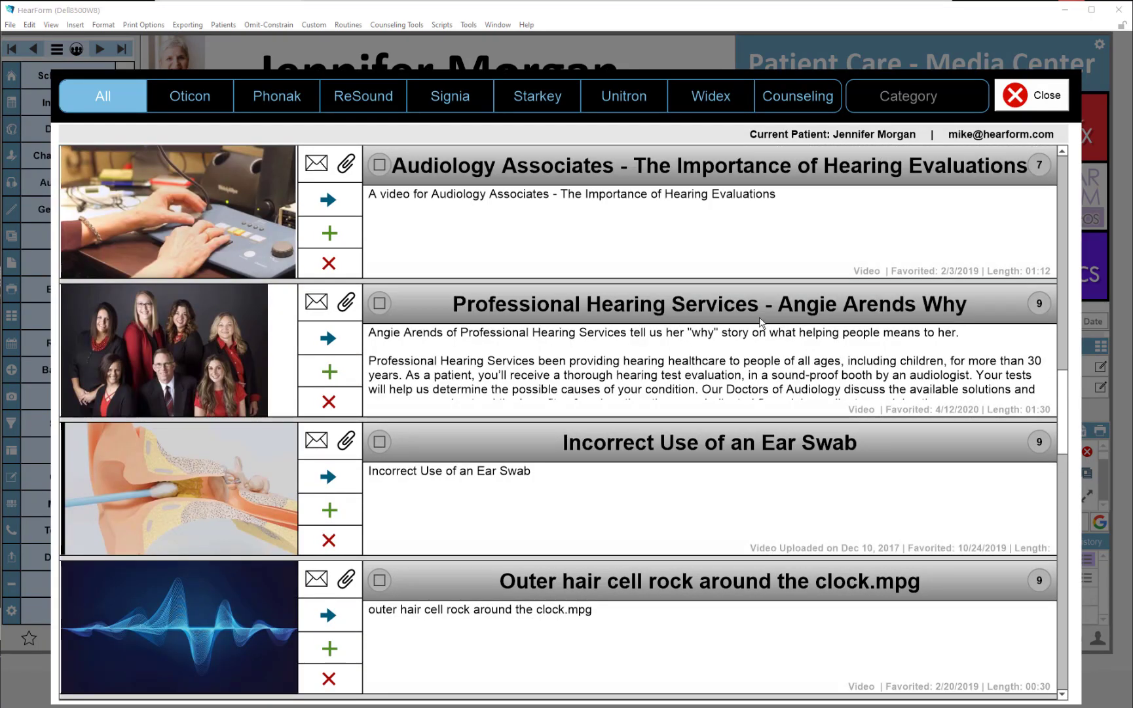
left_click(1038, 309)
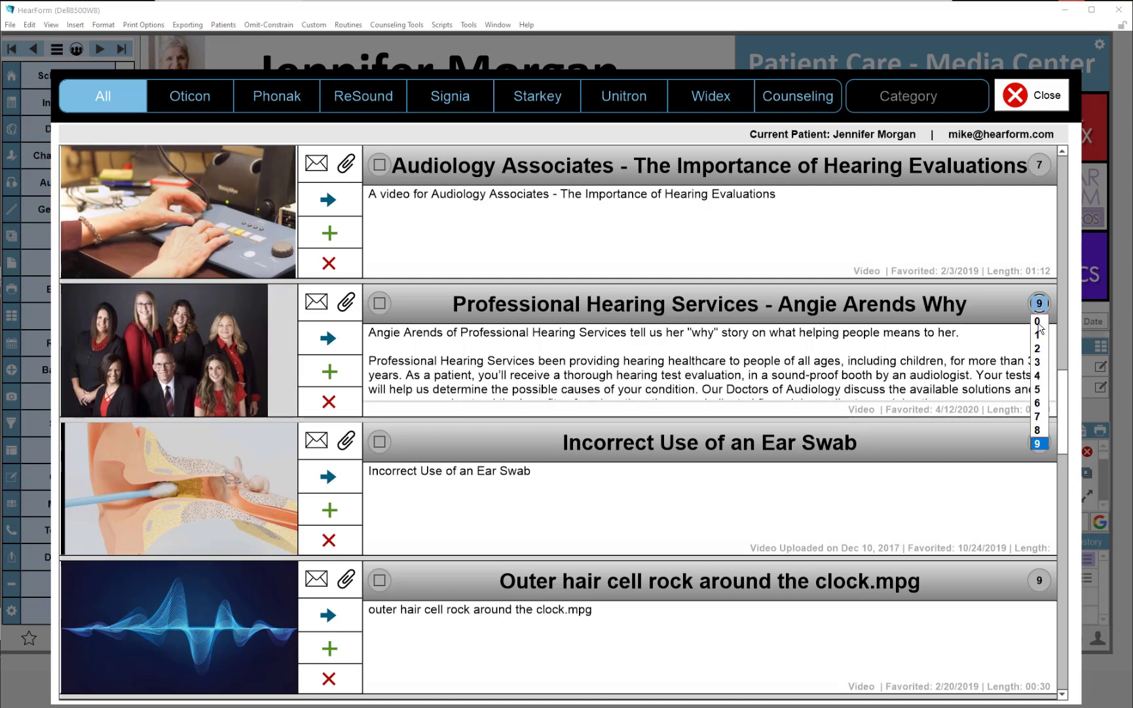
left_click(1039, 322)
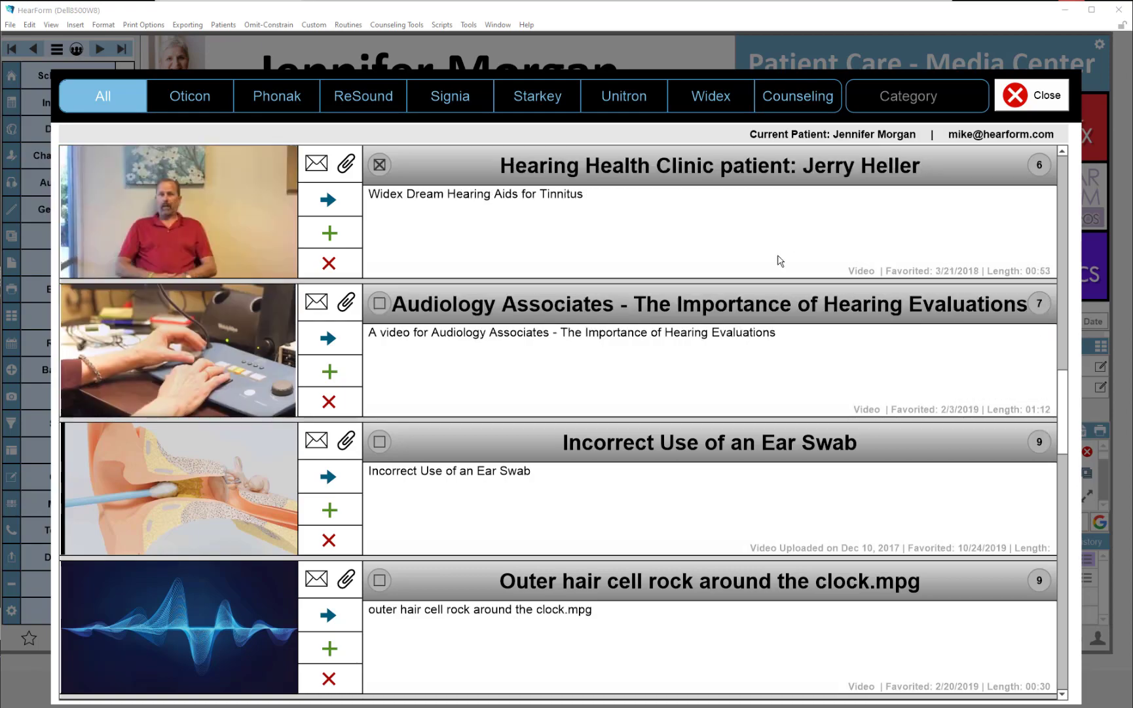
scroll(760, 262, "up", 5)
scroll(739, 266, "up", 3)
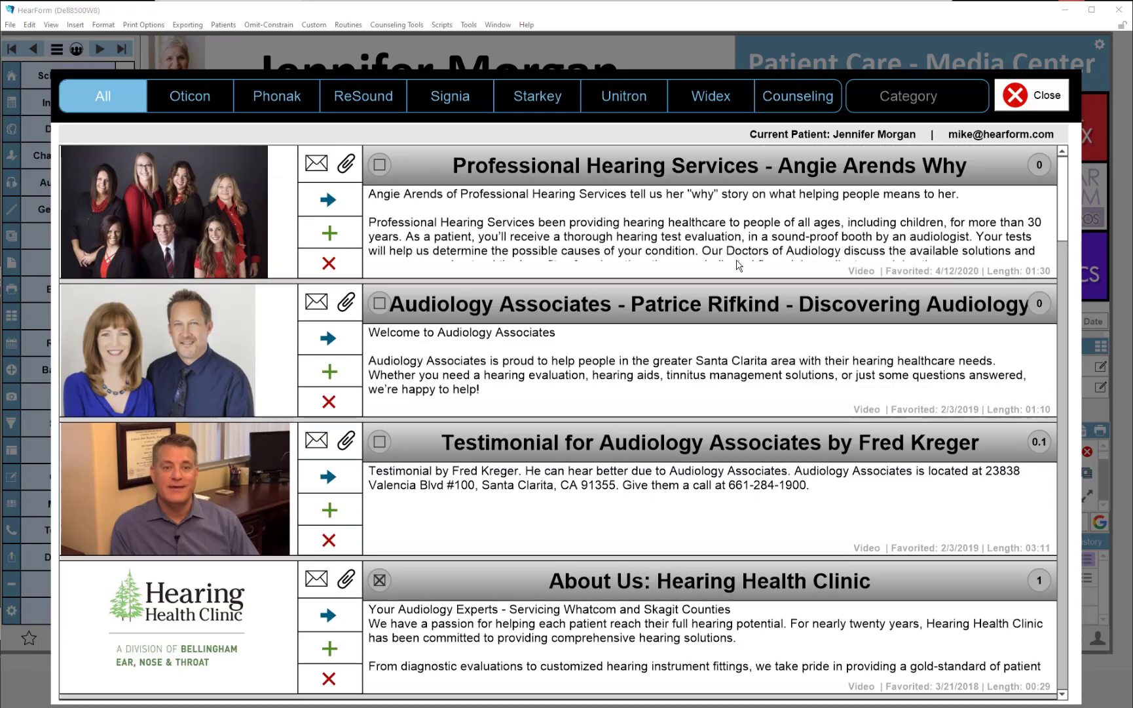
left_click(346, 169)
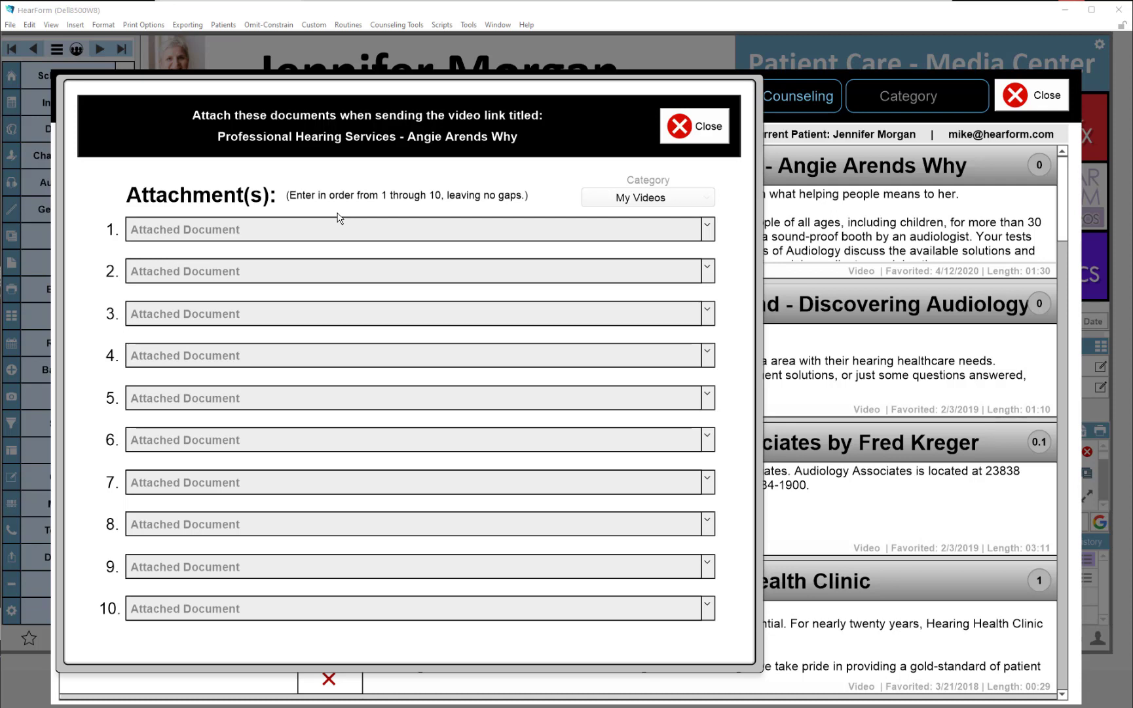
left_click(314, 229)
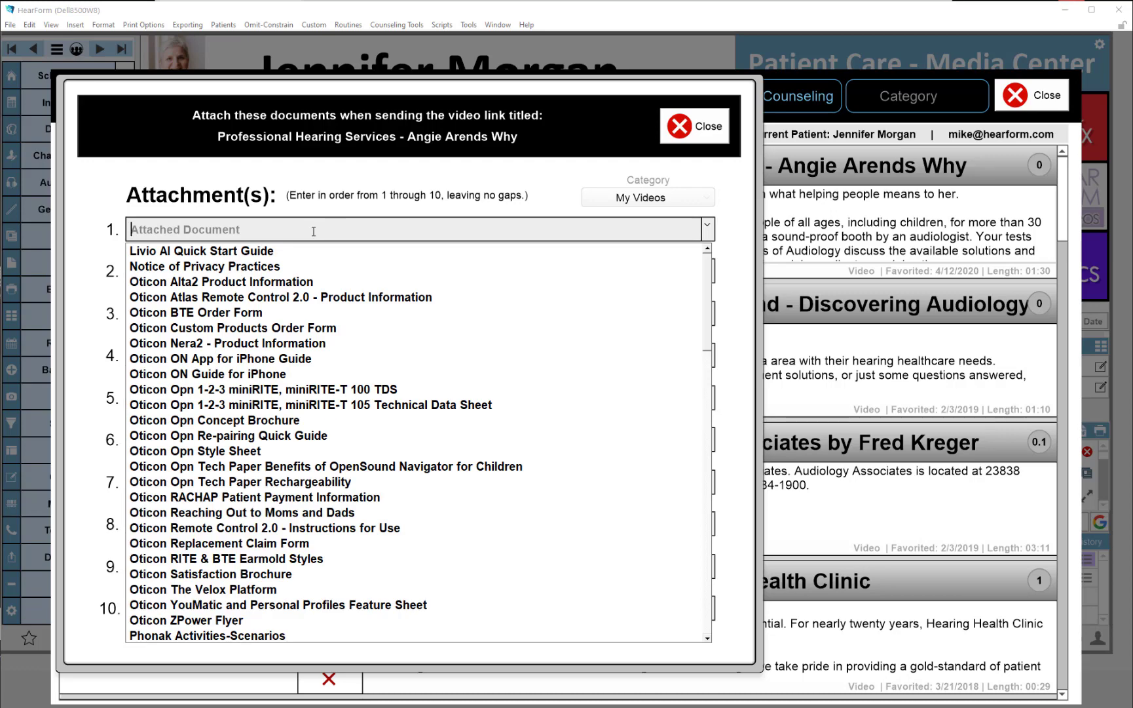
scroll(311, 327, "down", 10)
scroll(345, 390, "up", 10)
type("practice Brochure")
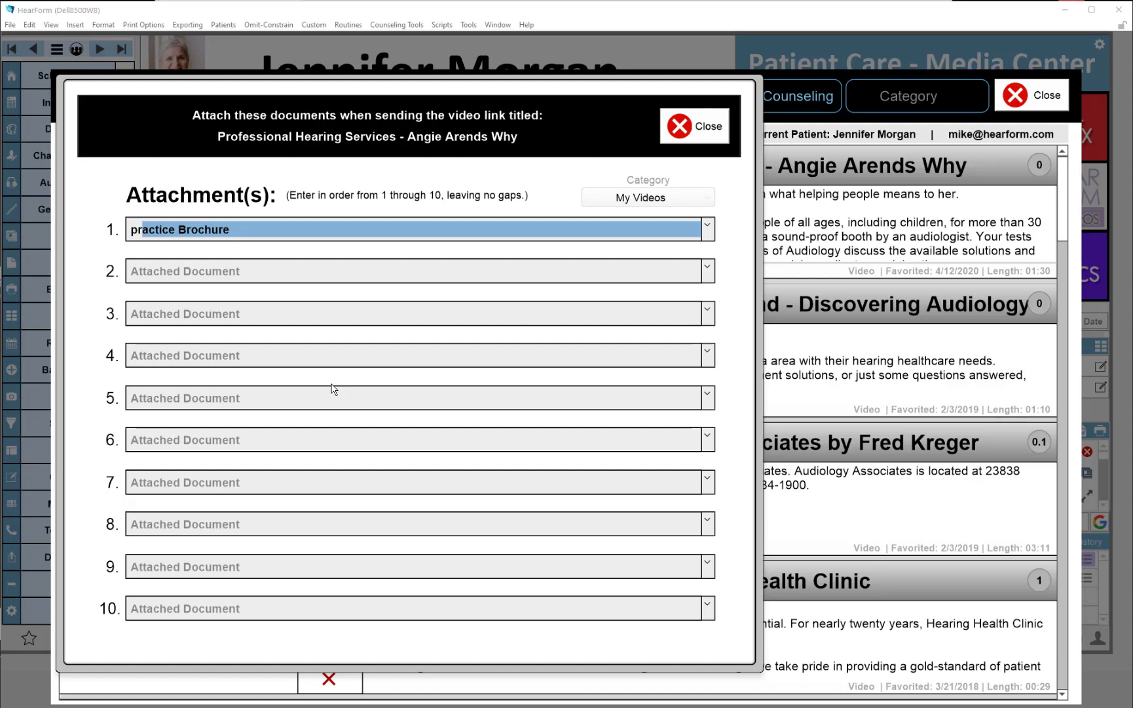
left_click(255, 234)
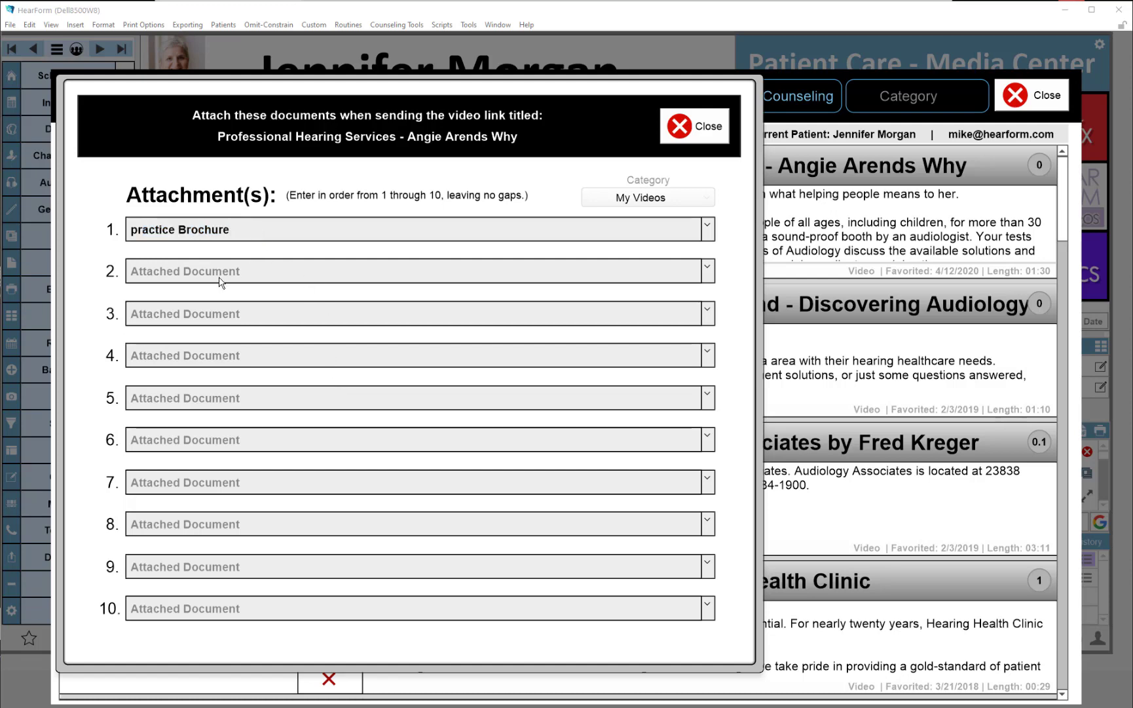
left_click(220, 279)
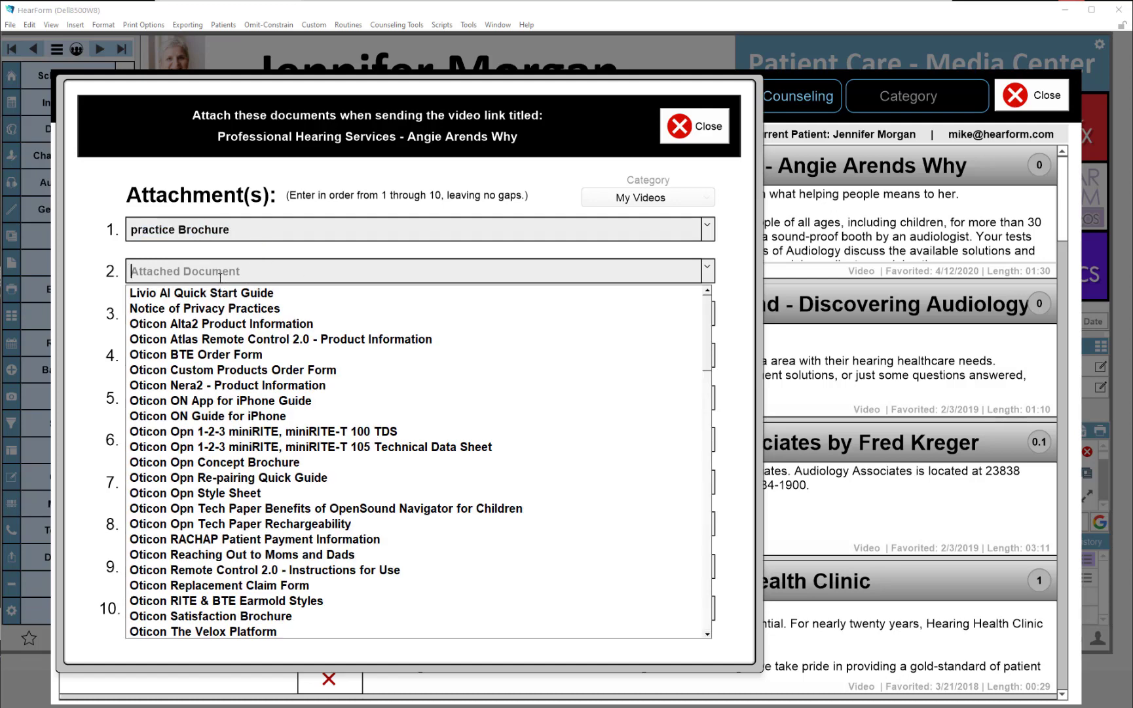
type("notice of Privacy Practices")
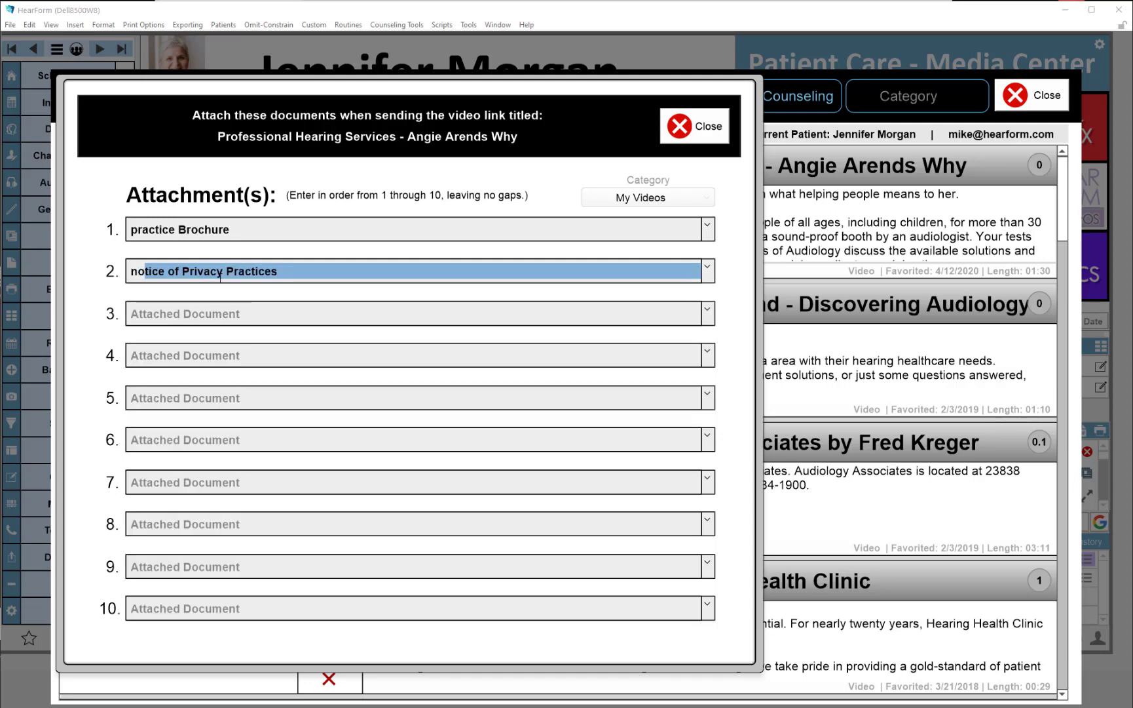
key("Return")
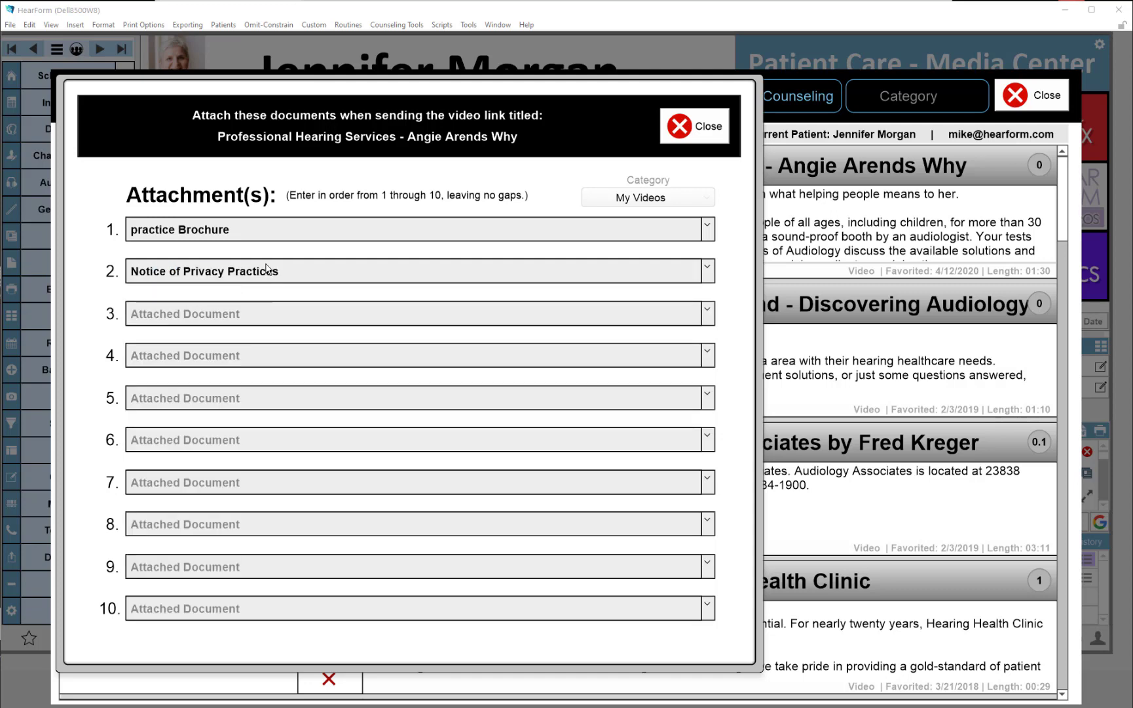
left_click(696, 133)
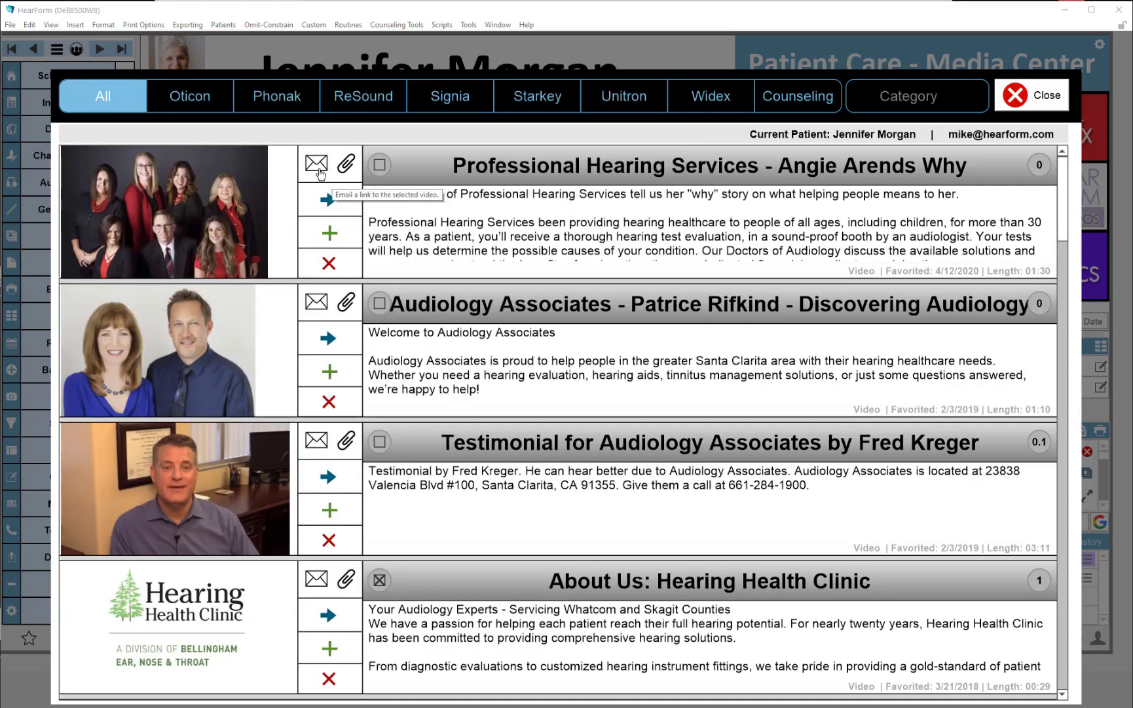
Close the media center and move to the next patient record
left_click(320, 172)
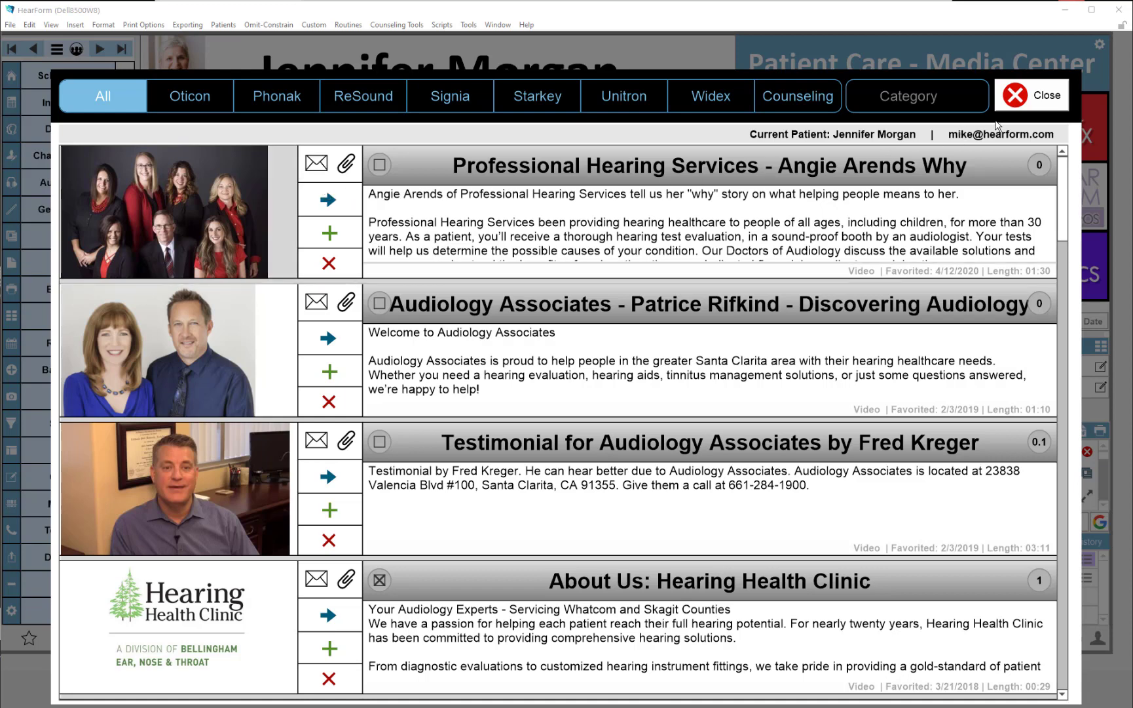
left_click(1024, 103)
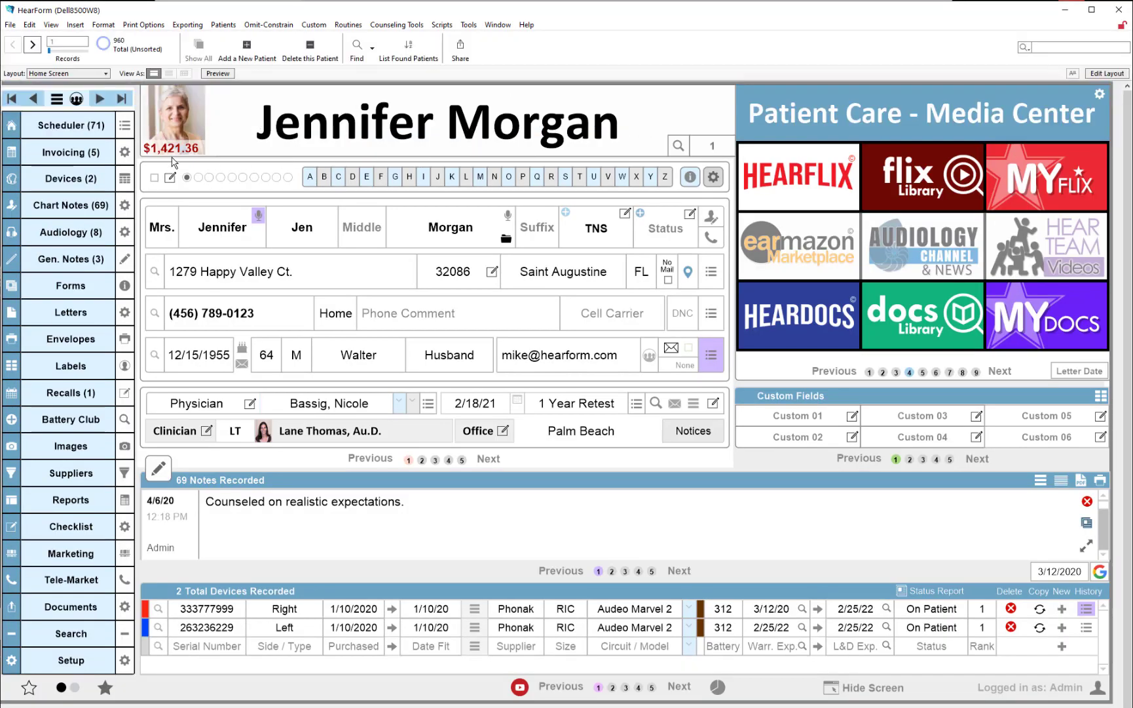
left_click(100, 99)
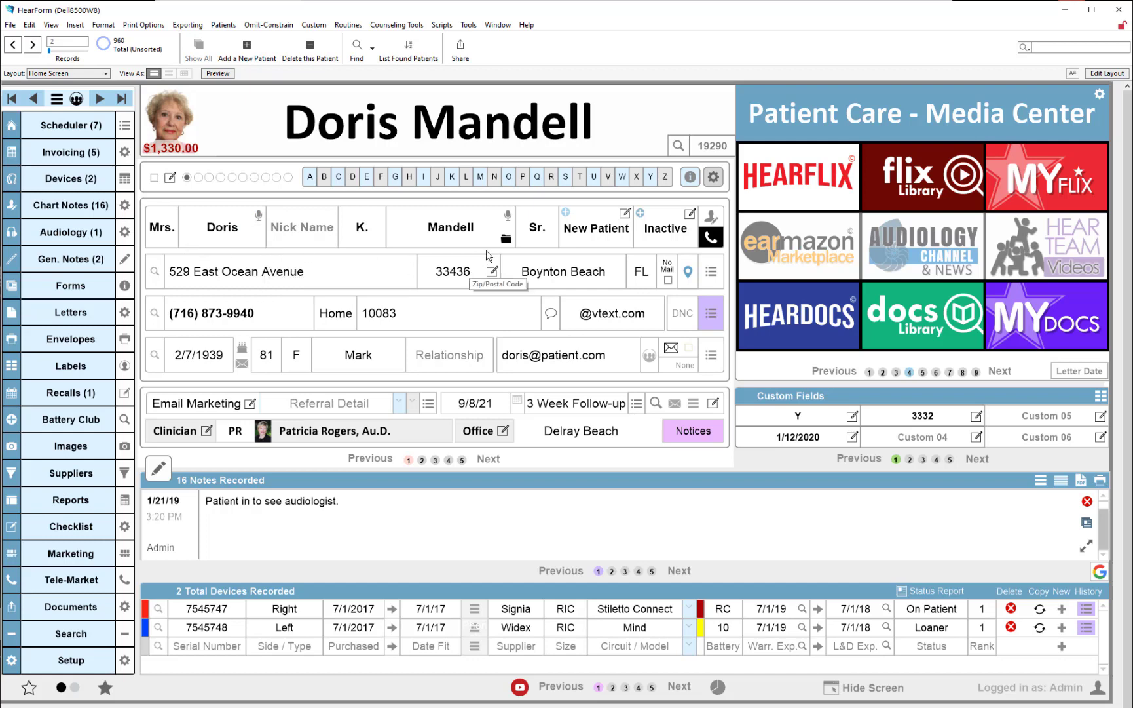
left_click(1046, 192)
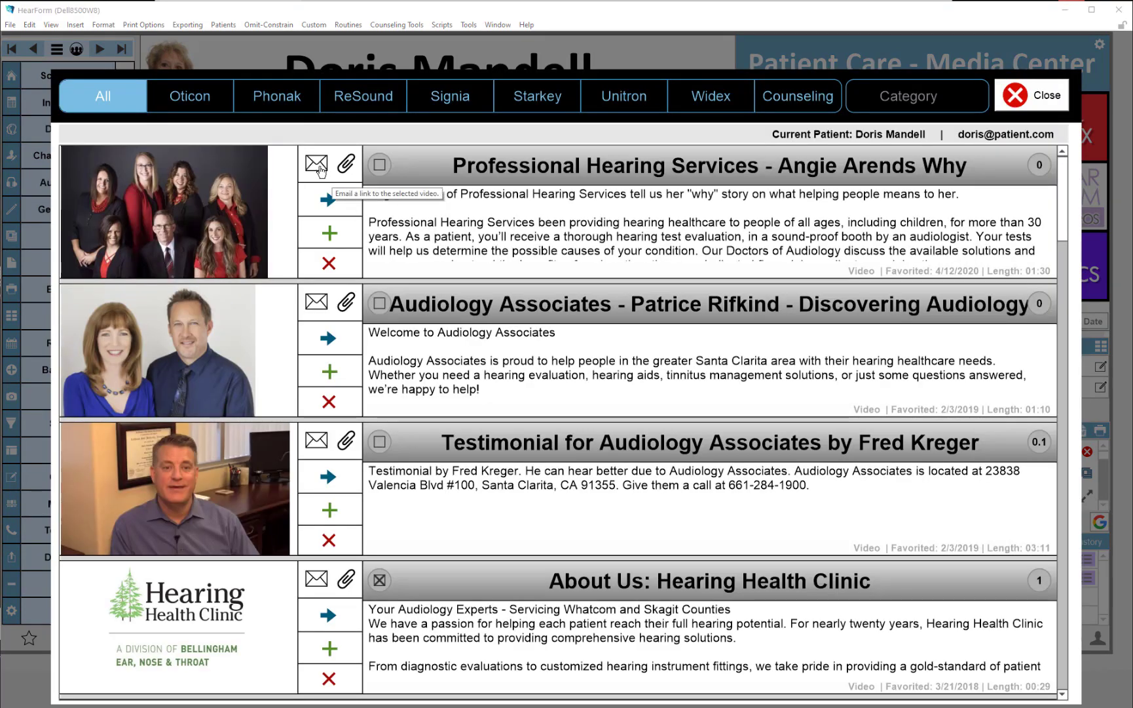
left_click(320, 171)
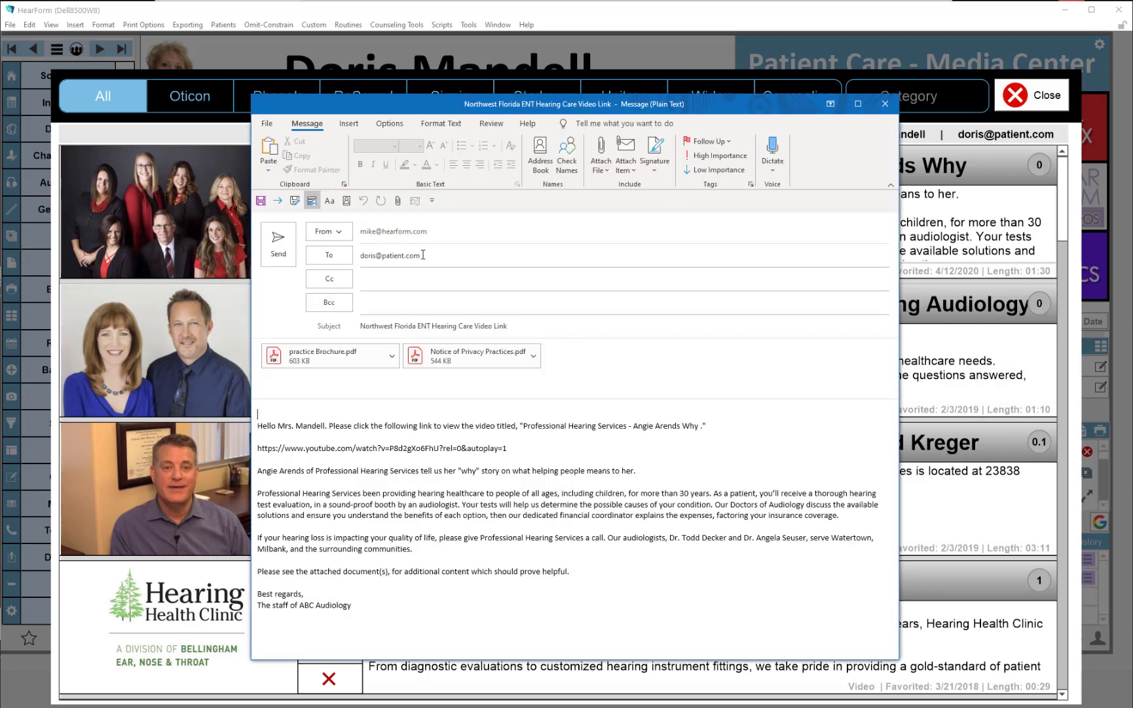
Review the generated email's recipient, greeting, link and body, and open the practice Brochure attachment to inspect it
left_click_drag(423, 255, 359, 256)
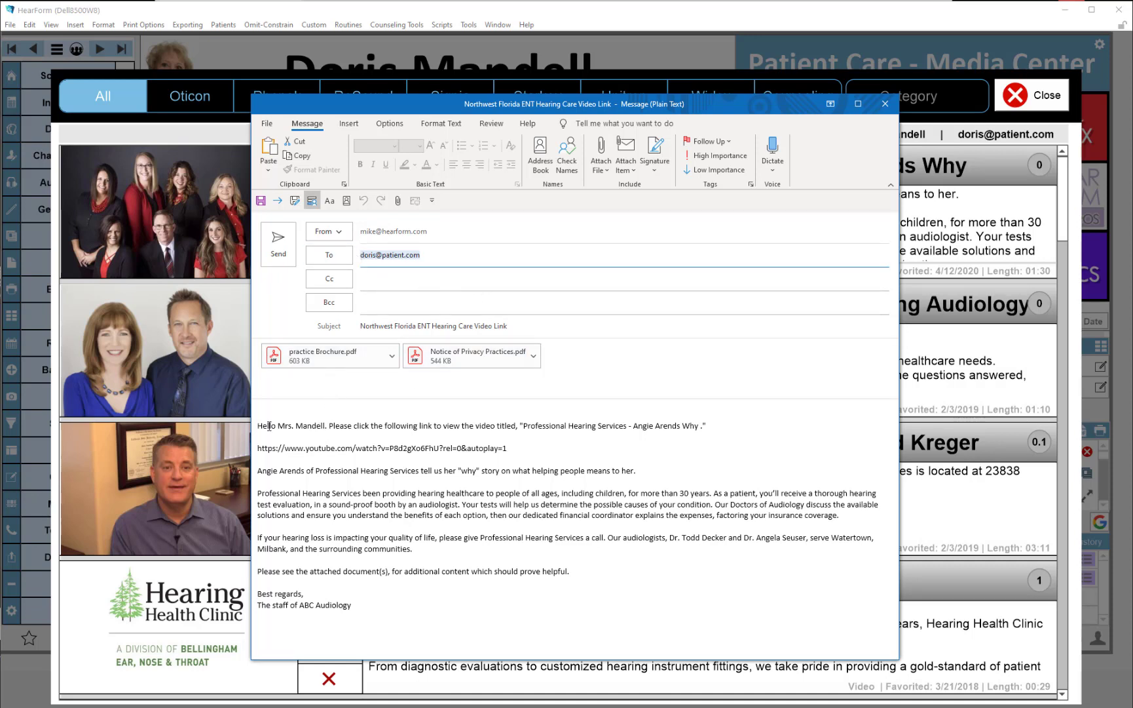
left_click_drag(260, 427, 348, 429)
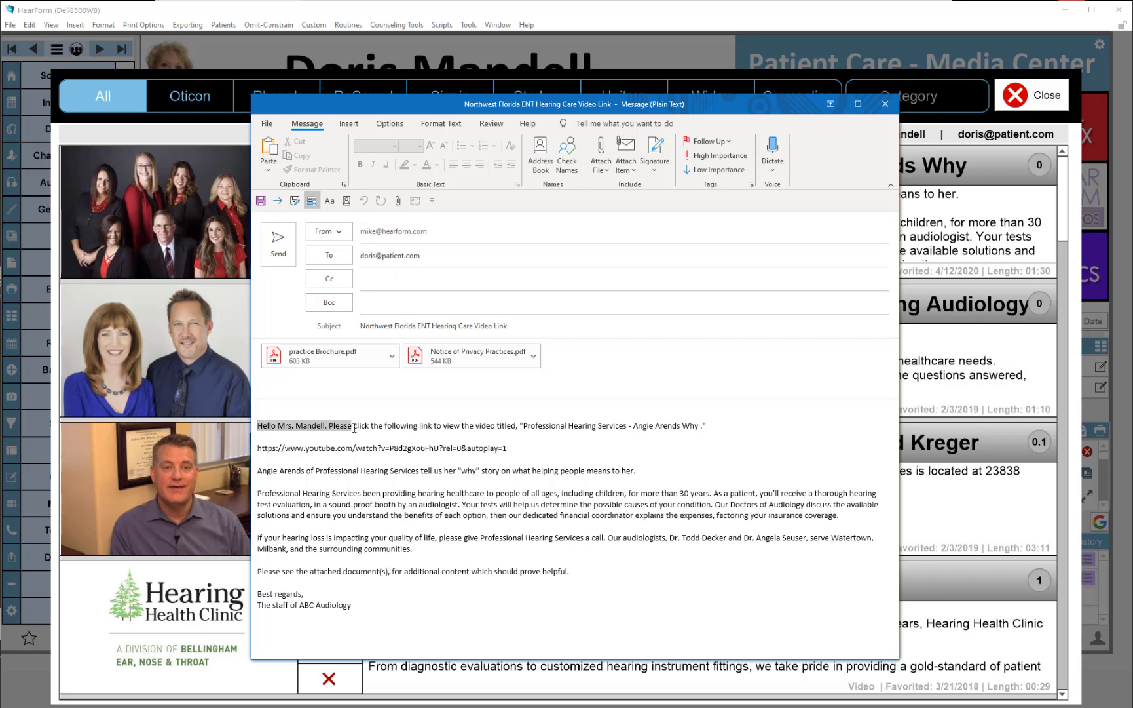
left_click_drag(354, 428, 354, 428)
left_click(518, 448)
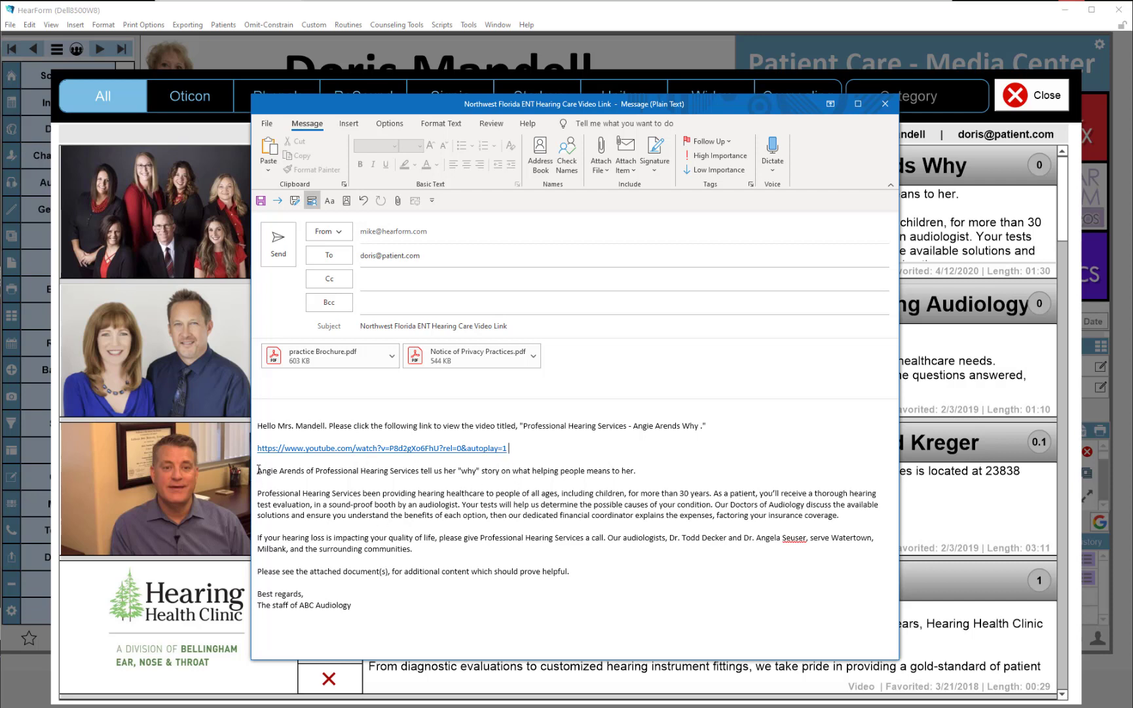
left_click_drag(257, 471, 635, 627)
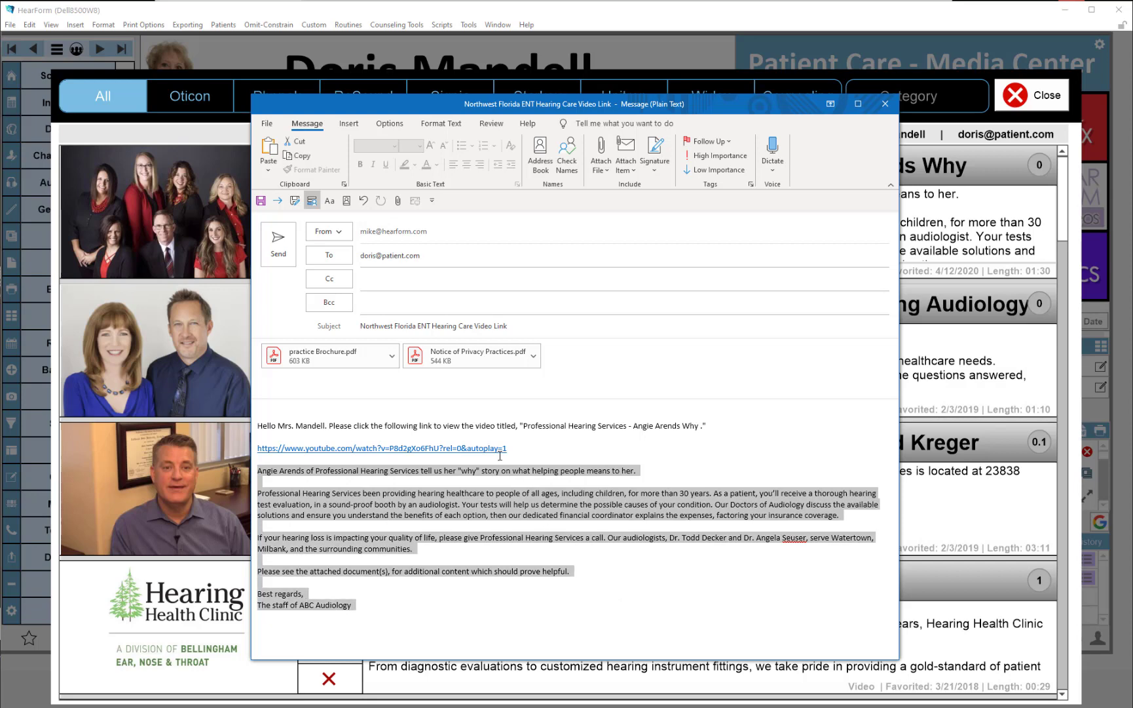
left_click(345, 365)
double_click(346, 365)
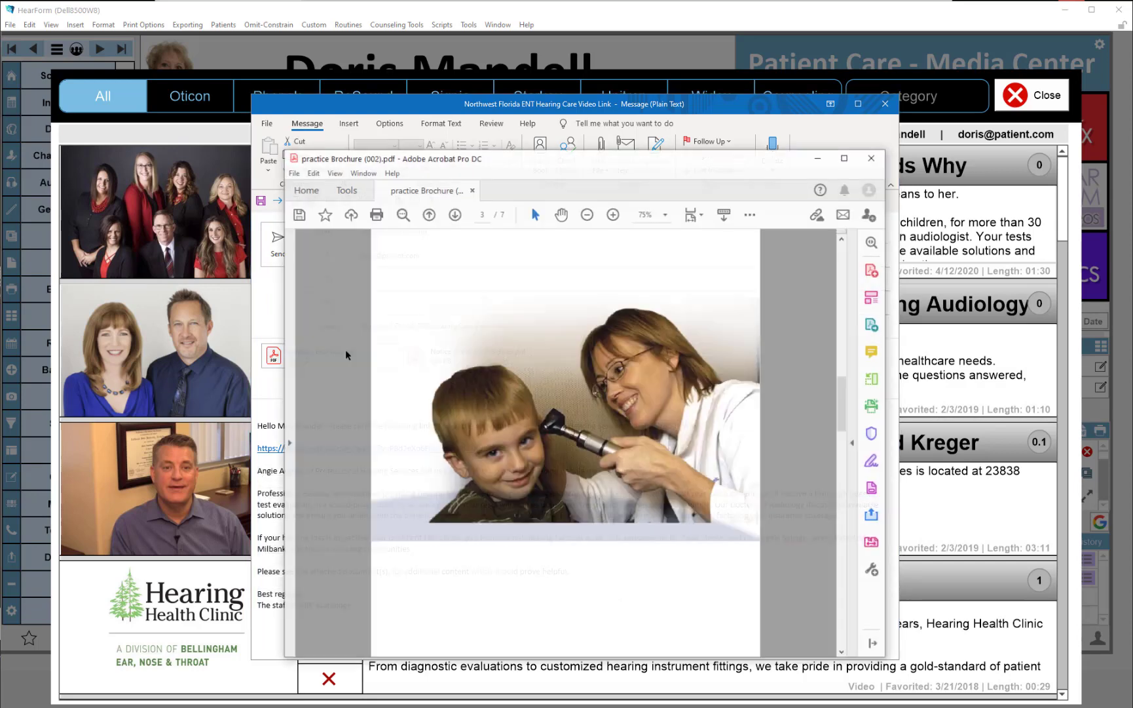
scroll(611, 333, "down", 5)
scroll(611, 333, "up", 6)
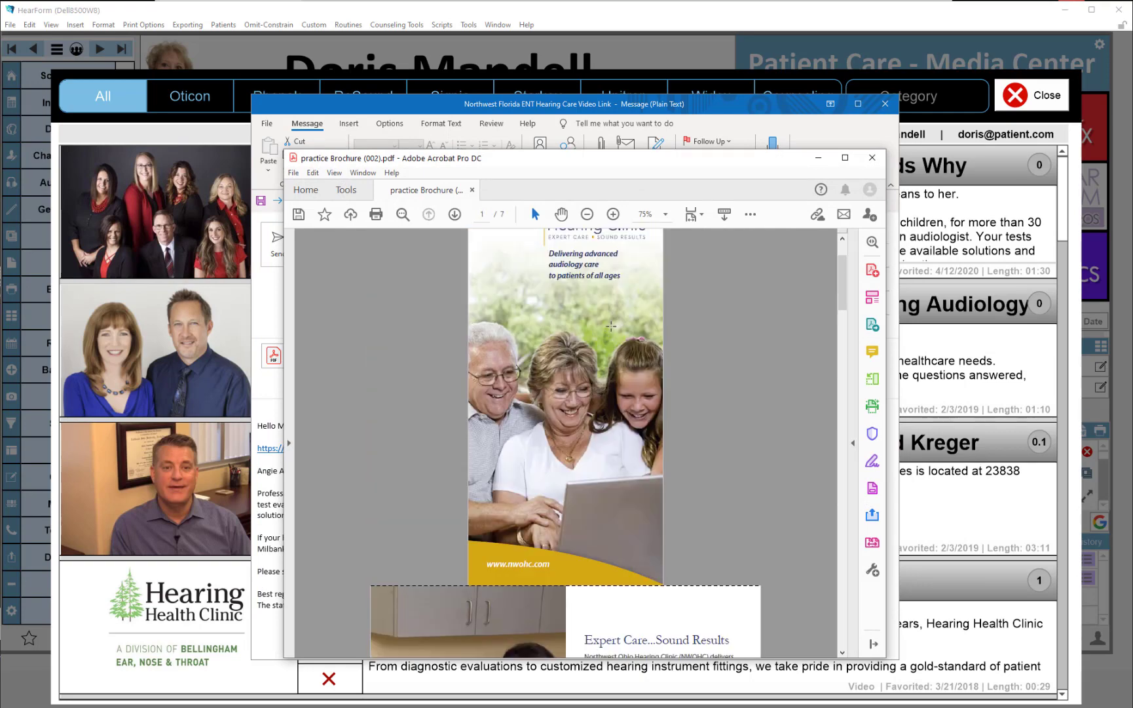
left_click(876, 162)
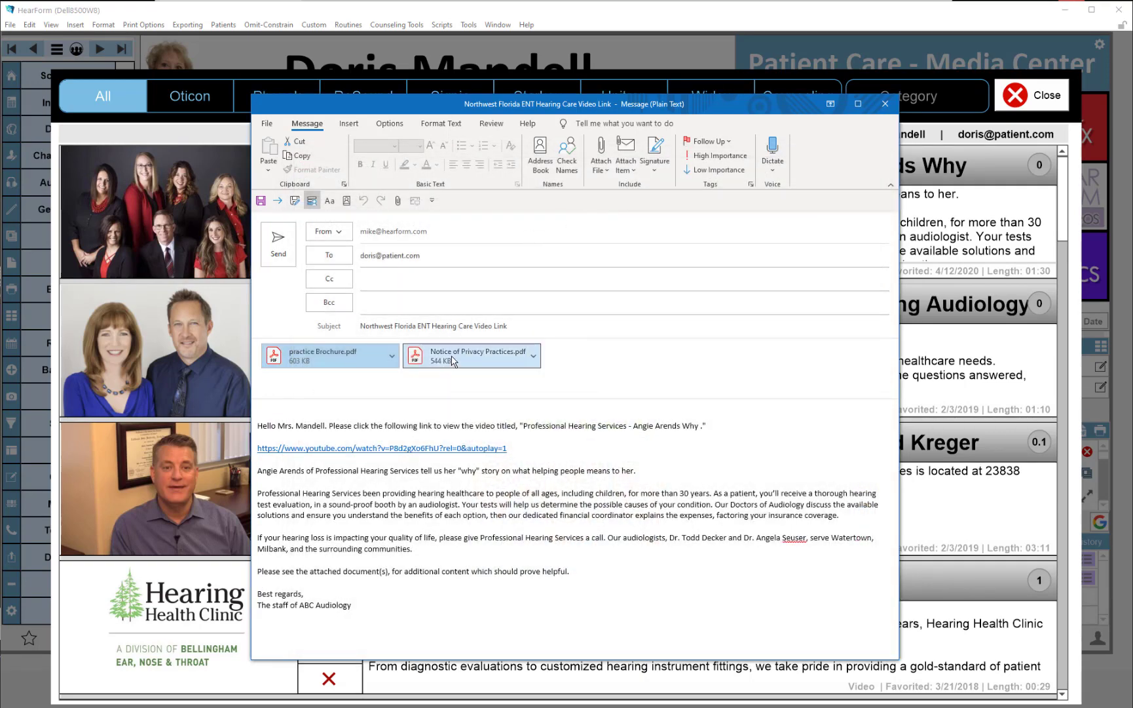
Open the Notice of Privacy Practices attachment, scroll through it, and close it
double_click(452, 361)
scroll(668, 413, "down", 5)
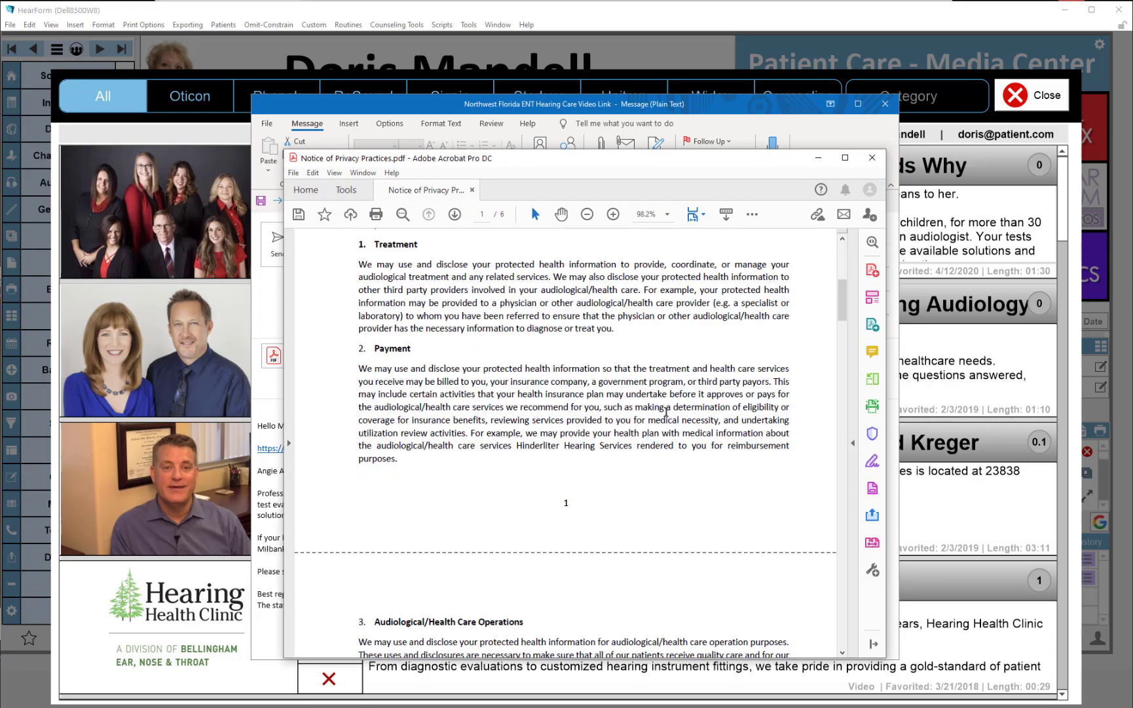
scroll(668, 413, "up", 5)
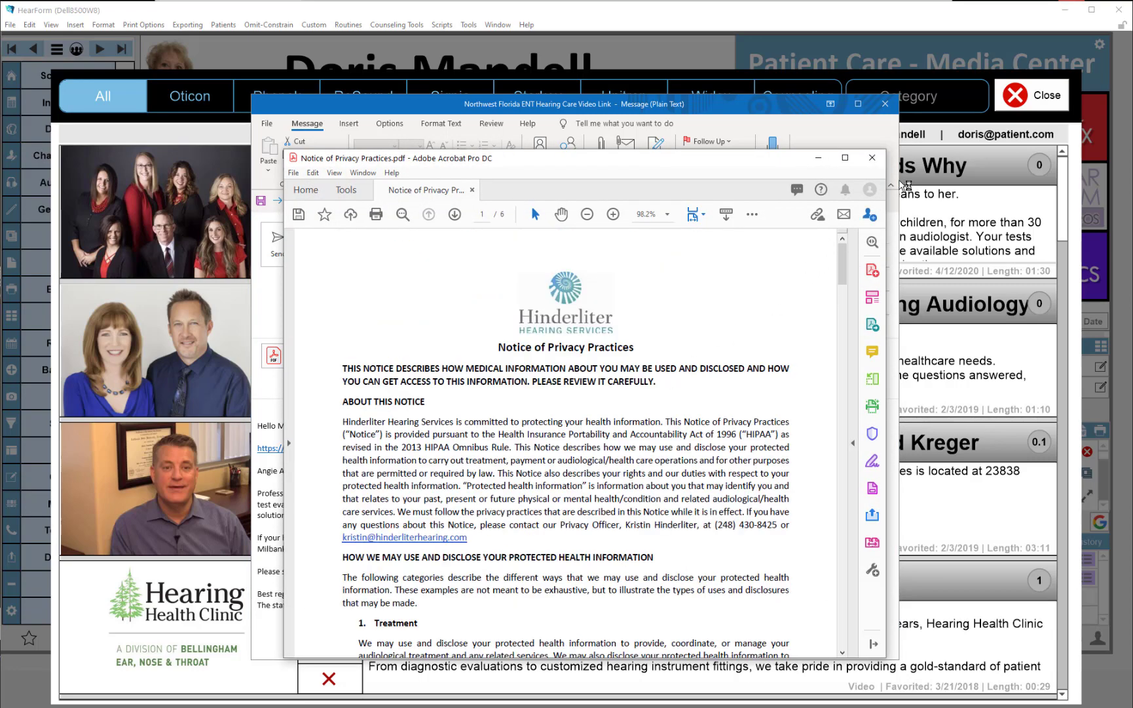
left_click(872, 157)
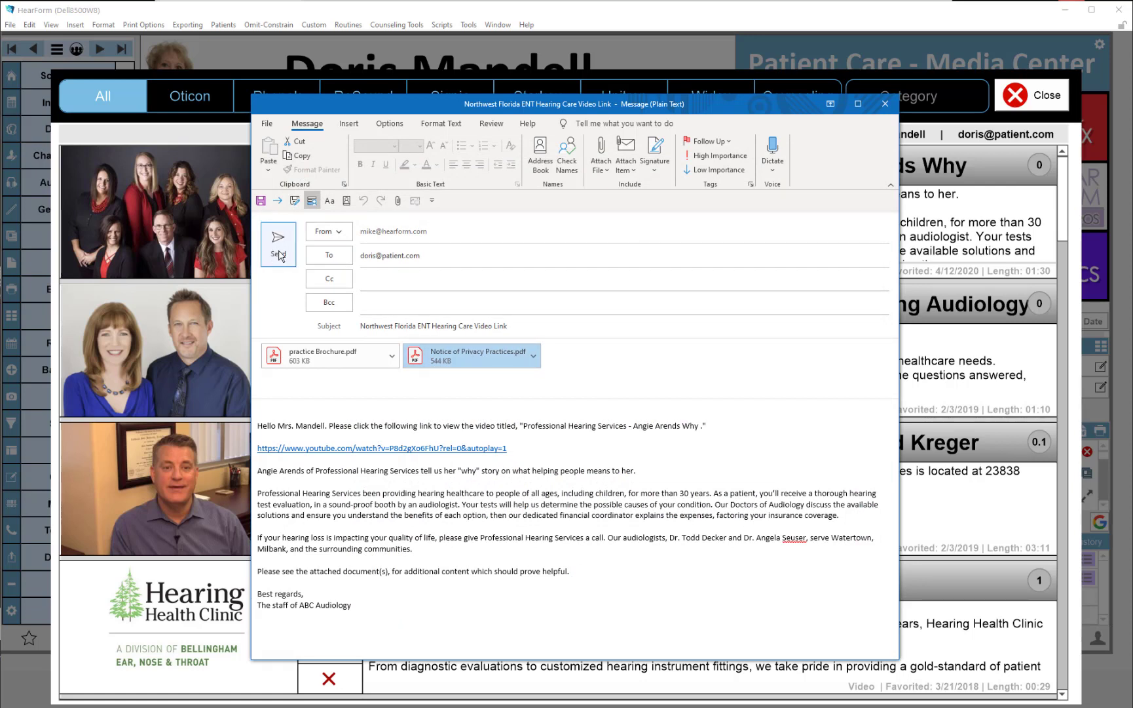
Close the email message without saving changes and continue the script
left_click(885, 103)
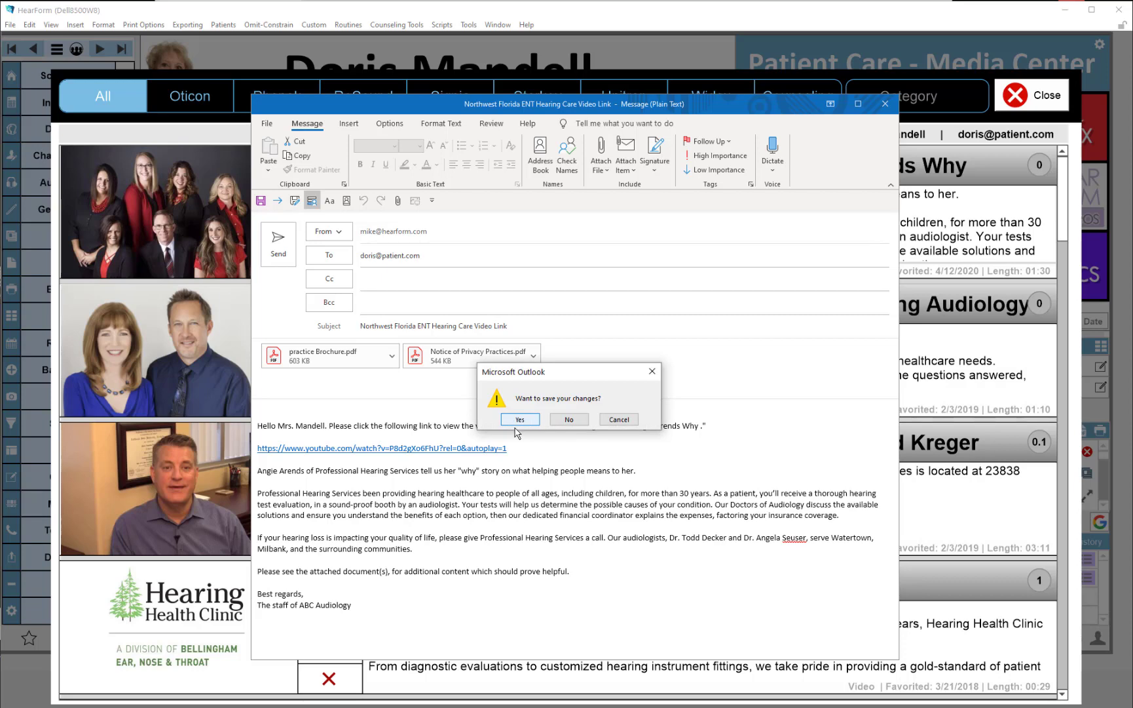
left_click(568, 420)
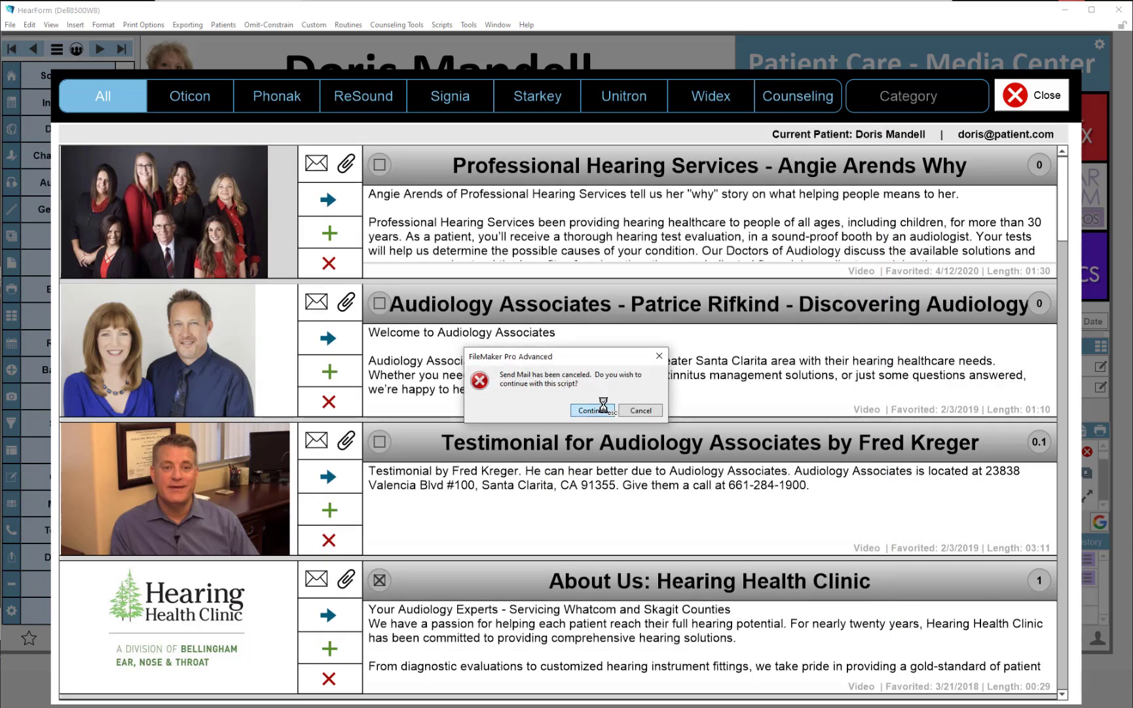
left_click(600, 406)
Close the media center, open the patient's print history of emailed video links, and return to the home screen
left_click(1014, 97)
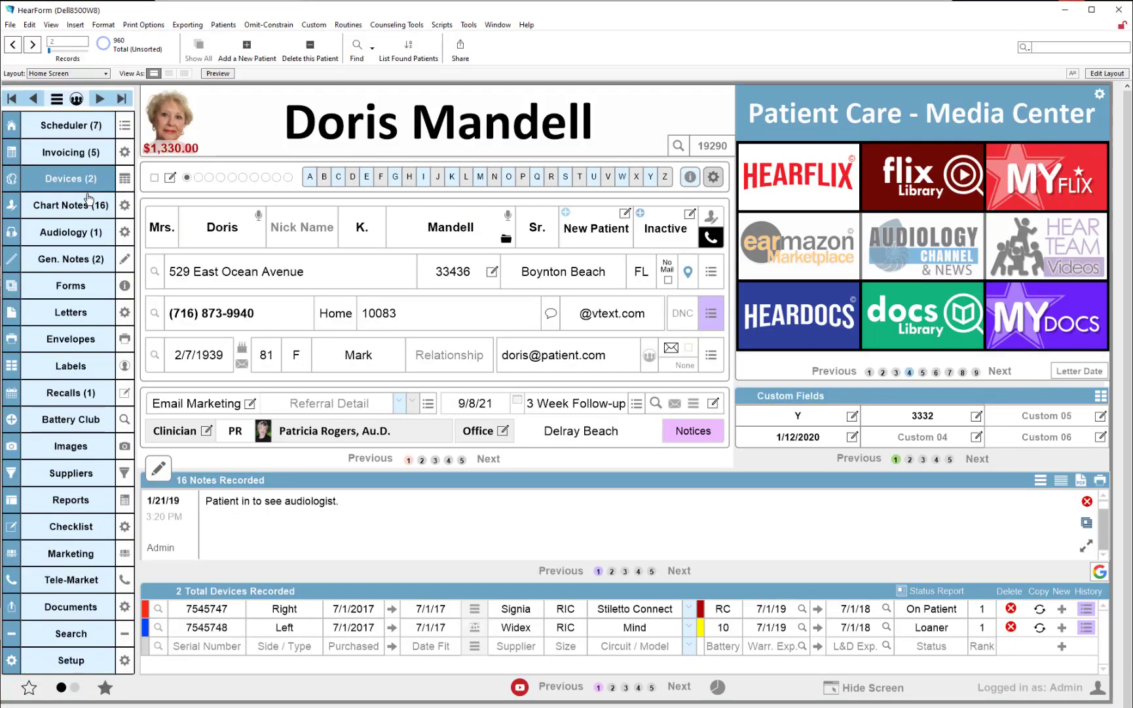
left_click(72, 287)
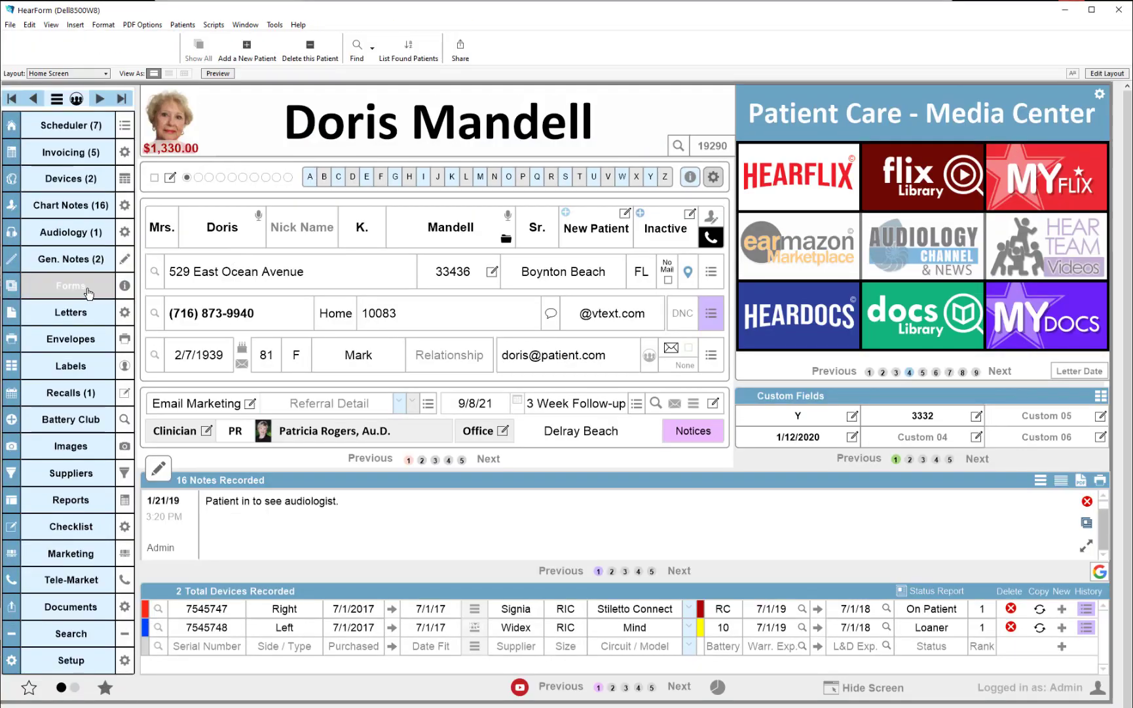
left_click(1012, 135)
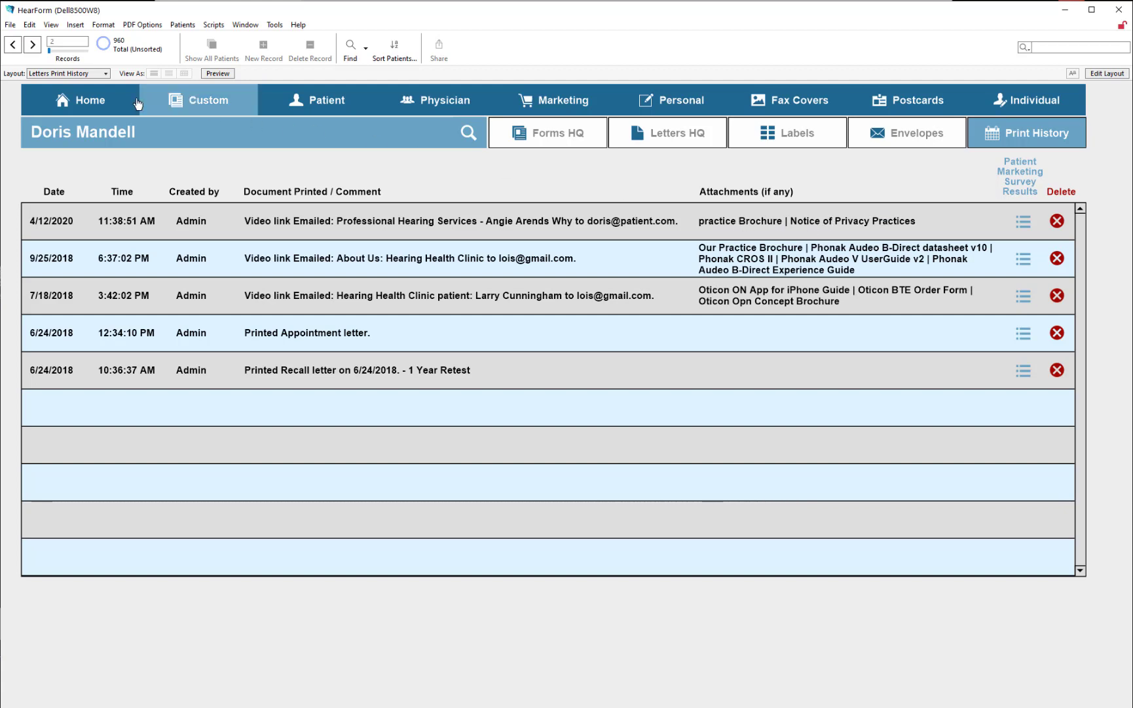
left_click(88, 99)
Switch to the browser to view the Angie Arends Why video page on YouTube, then return to the patient record
left_click(512, 0)
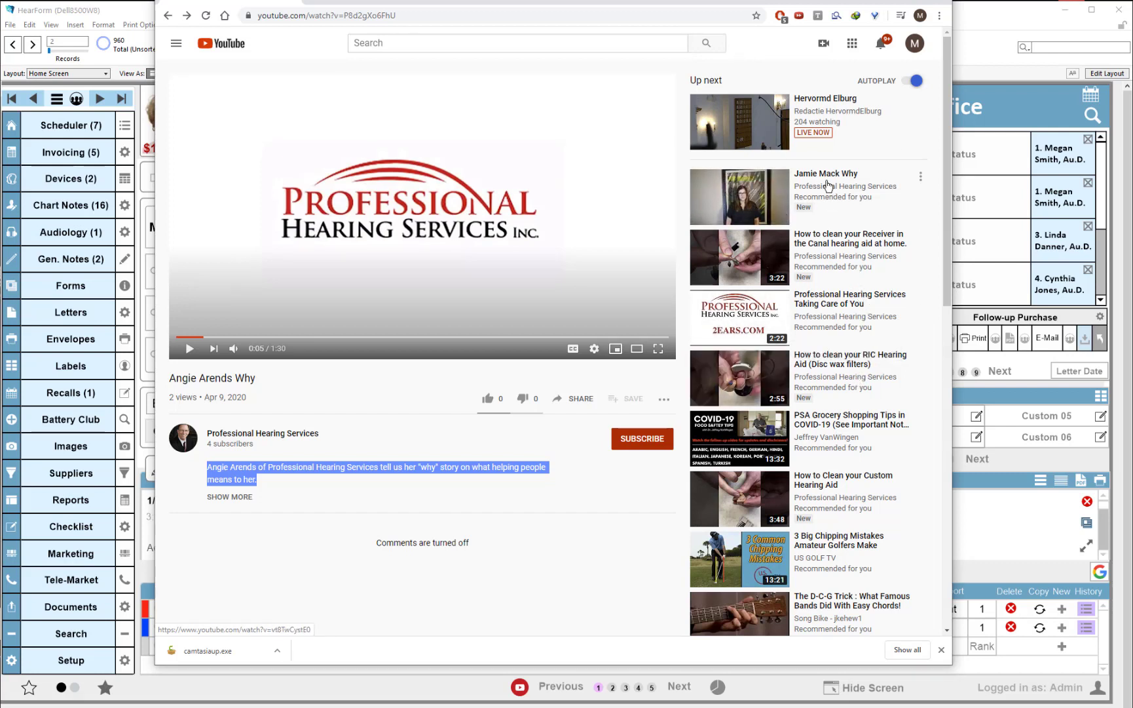
left_click(916, 42)
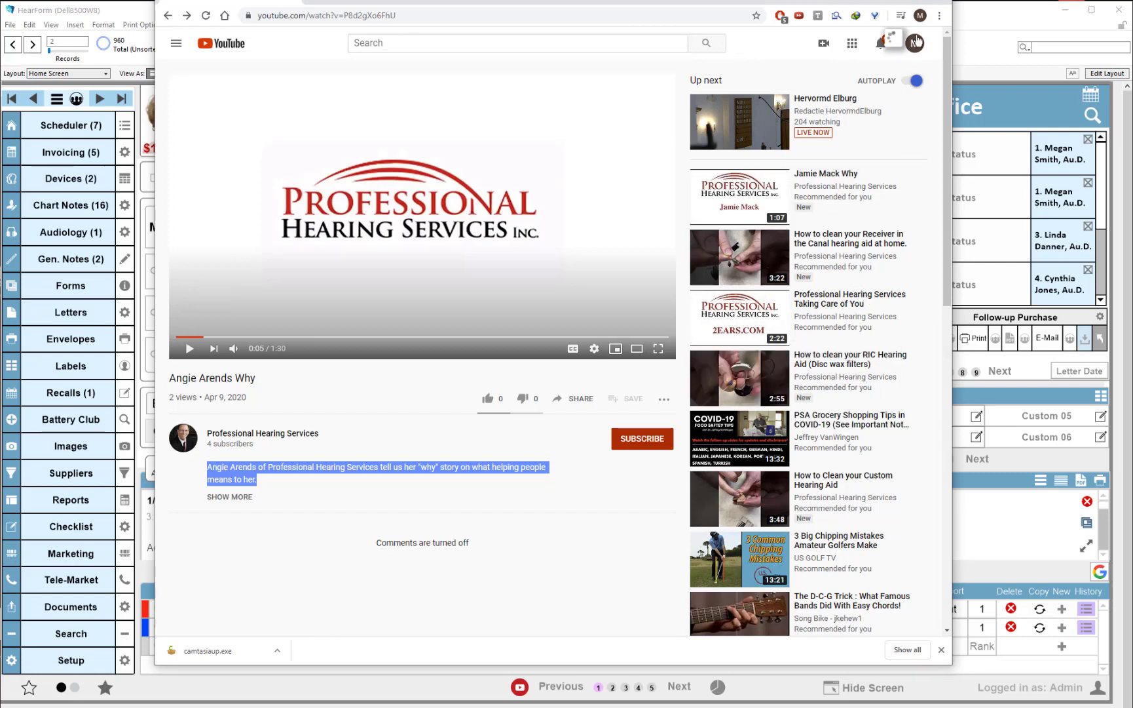
left_click(981, 14)
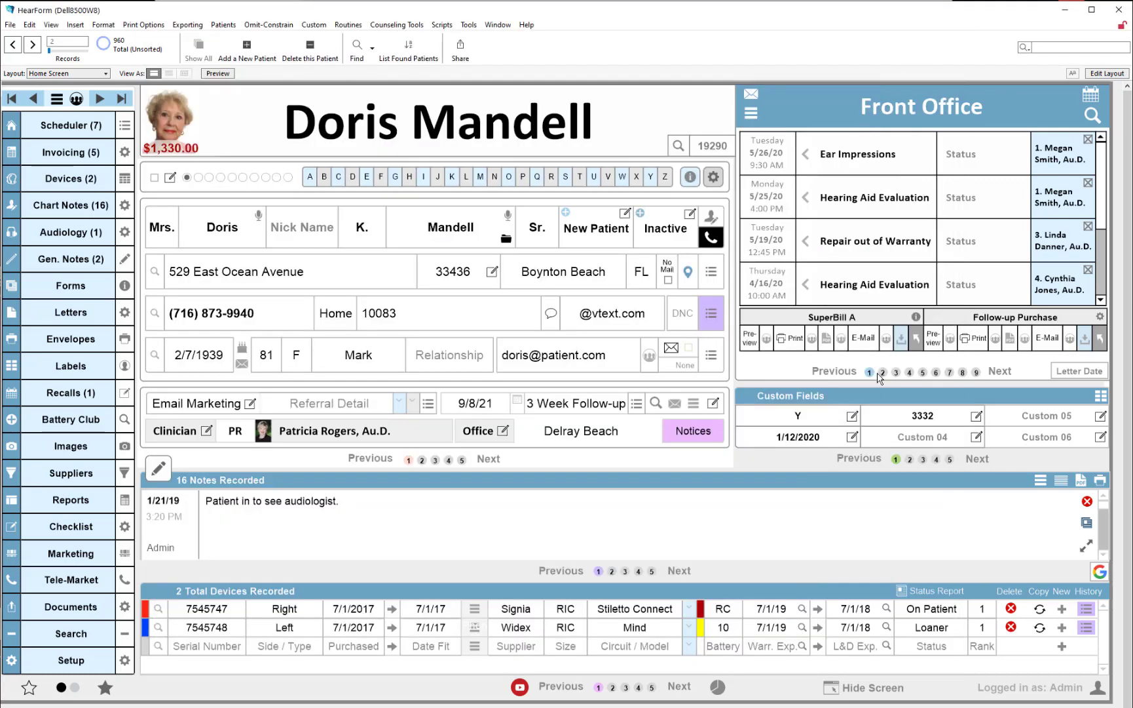
Switch the dashboard panel to the Patient Care Media Center page and open the My Flix favorites
left_click(909, 372)
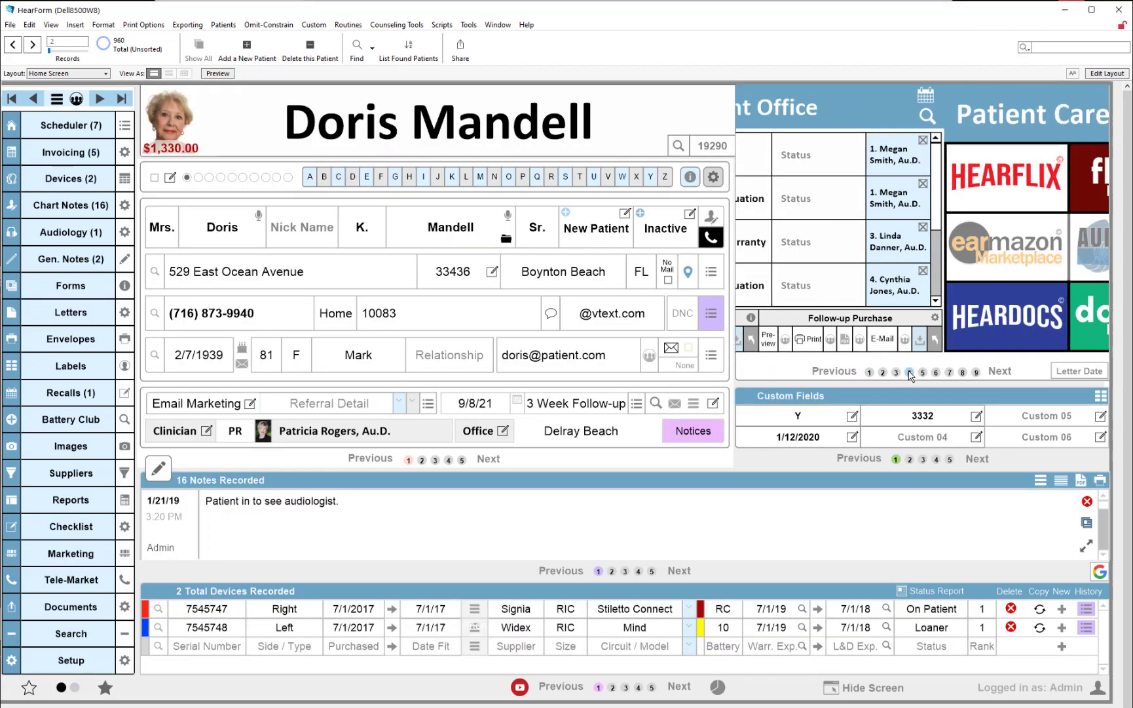
left_click(1046, 177)
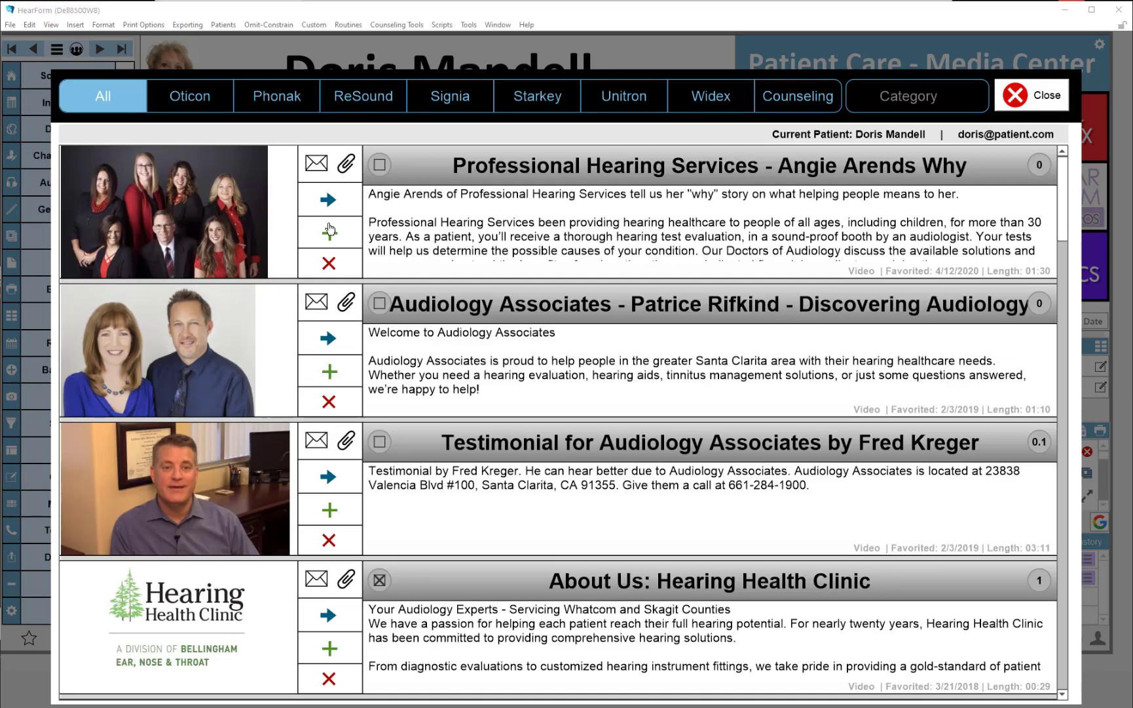